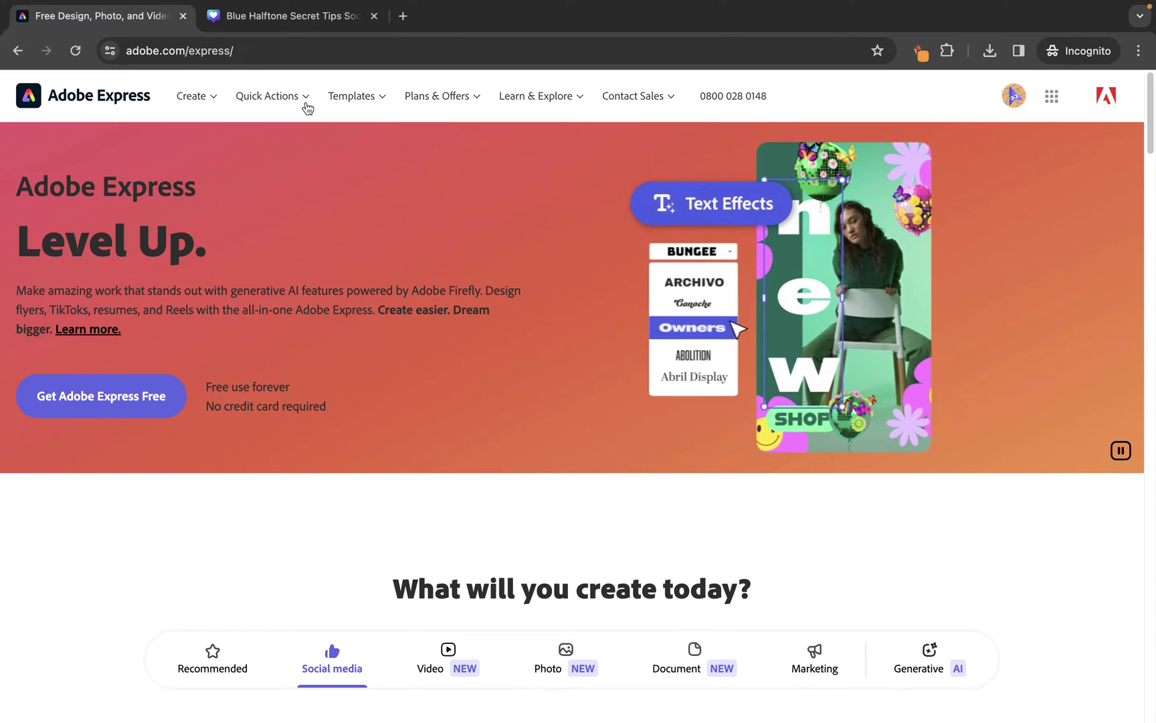
Step: Look over the Canva thumbnail design, return to Adobe Express and open the Remove Background quick action
{"action": "left_click", "coordinate": [301, 23]}
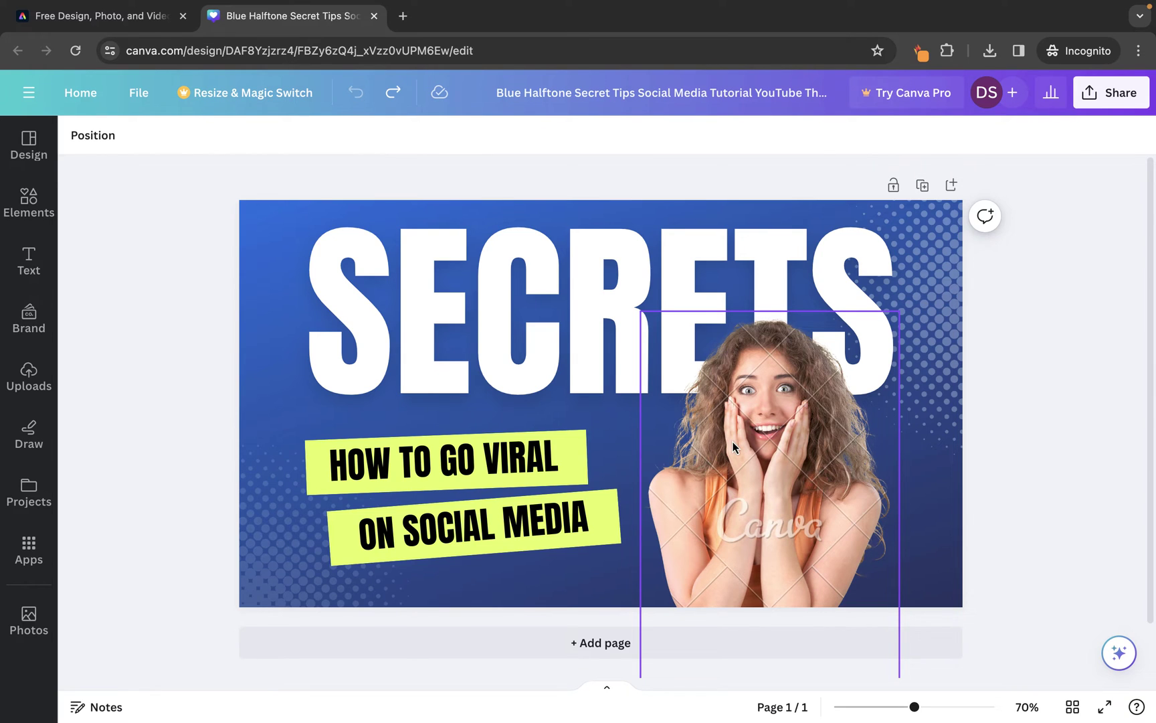
{"action": "left_click", "coordinate": [102, 16]}
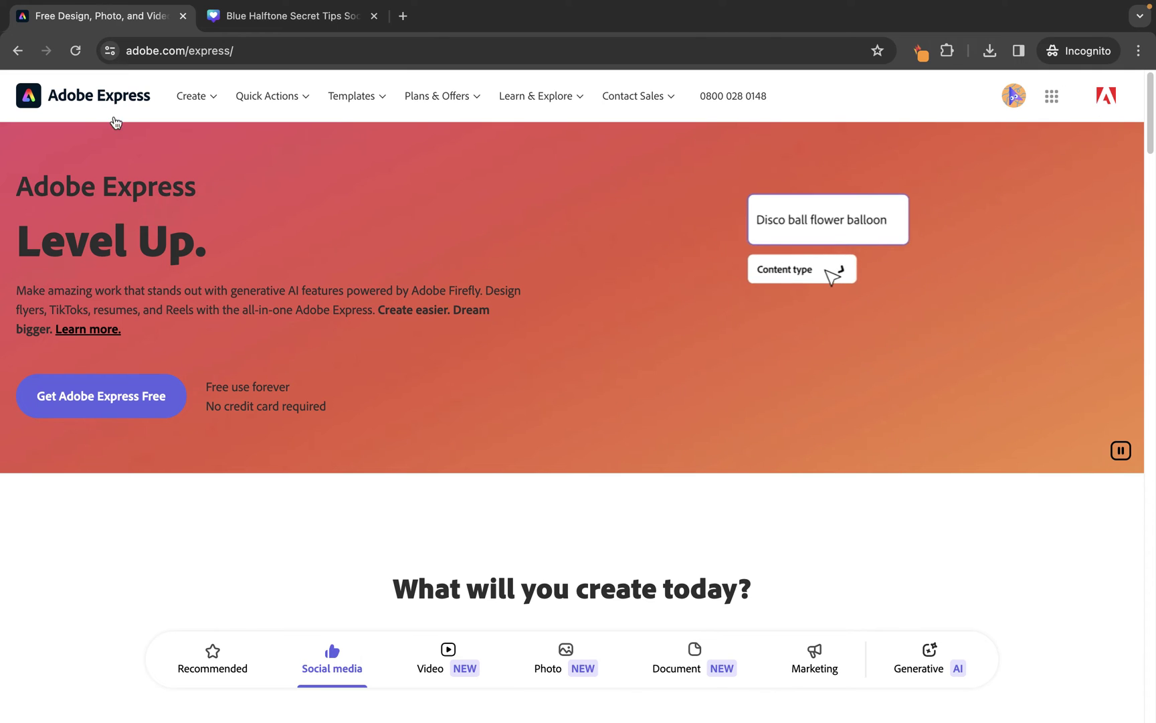
{"action": "left_click", "coordinate": [282, 99]}
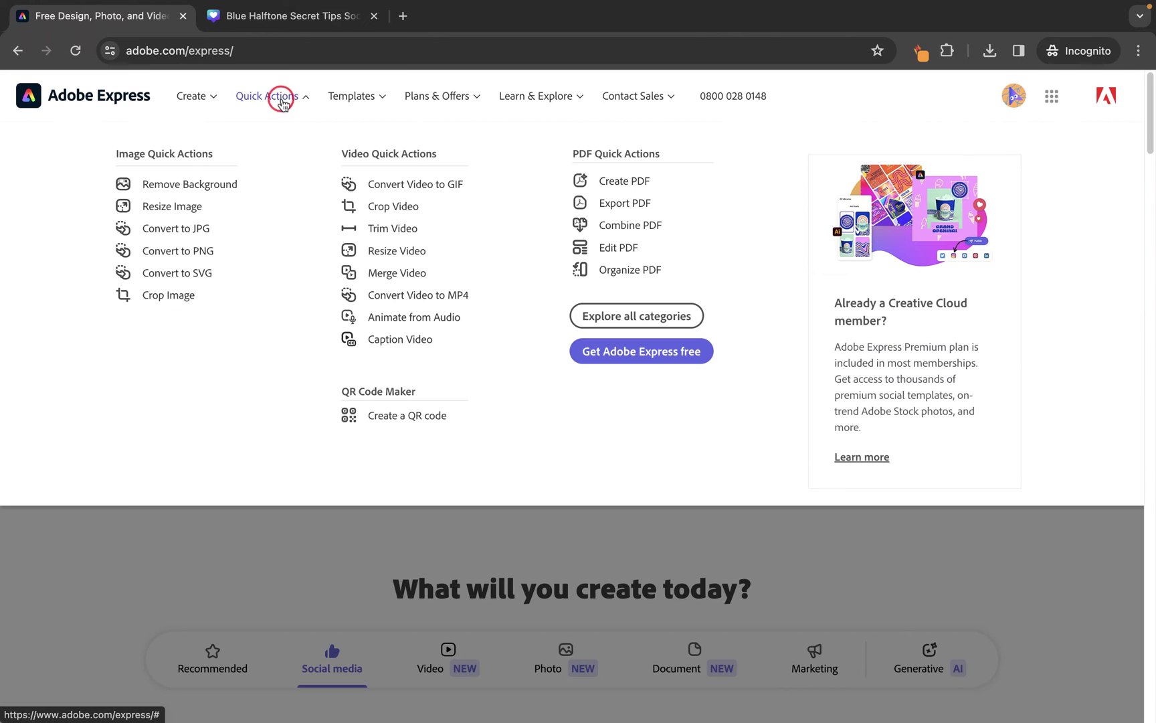
{"action": "left_click", "coordinate": [190, 185]}
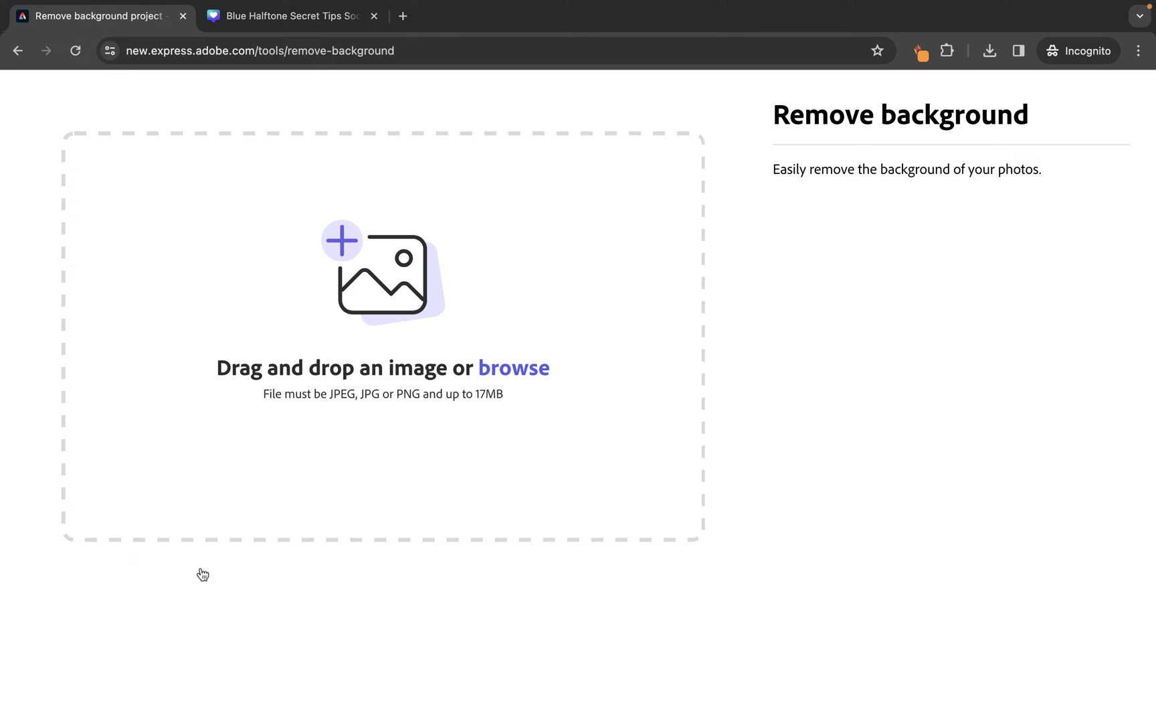
Step: Upload Shocked person.jpeg from the Photos folder to have its background removed
{"action": "left_click", "coordinate": [383, 339]}
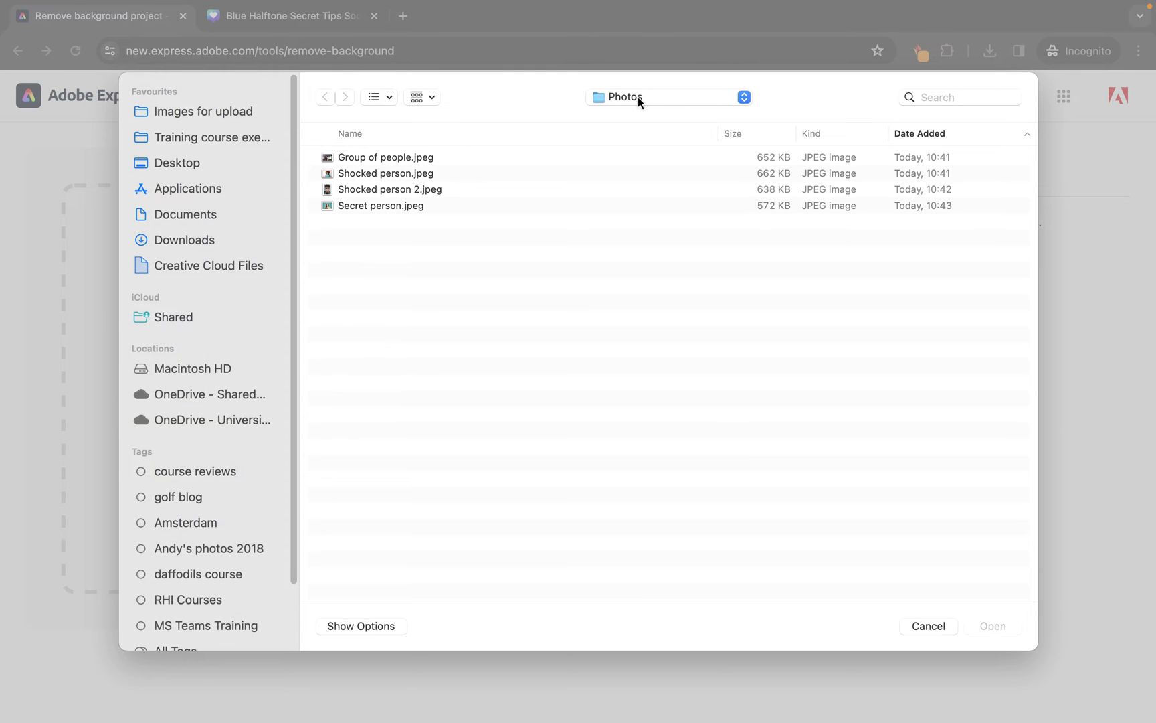
{"action": "left_click", "coordinate": [928, 625]}
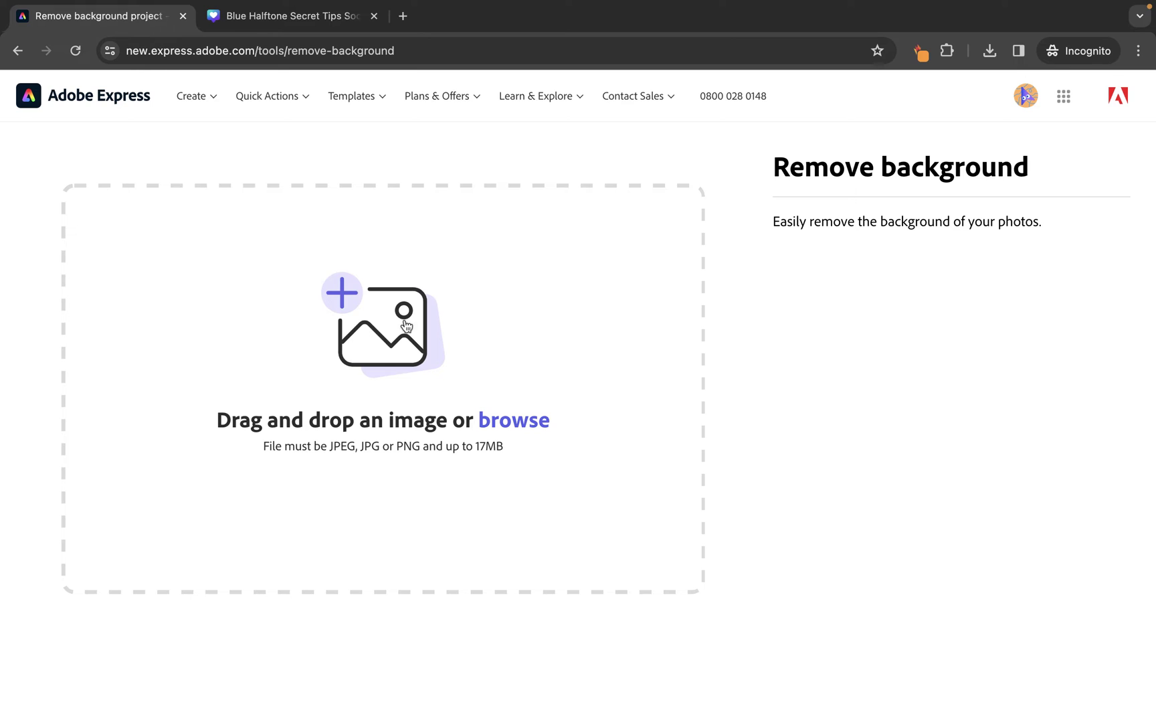
{"action": "left_click", "coordinate": [328, 385]}
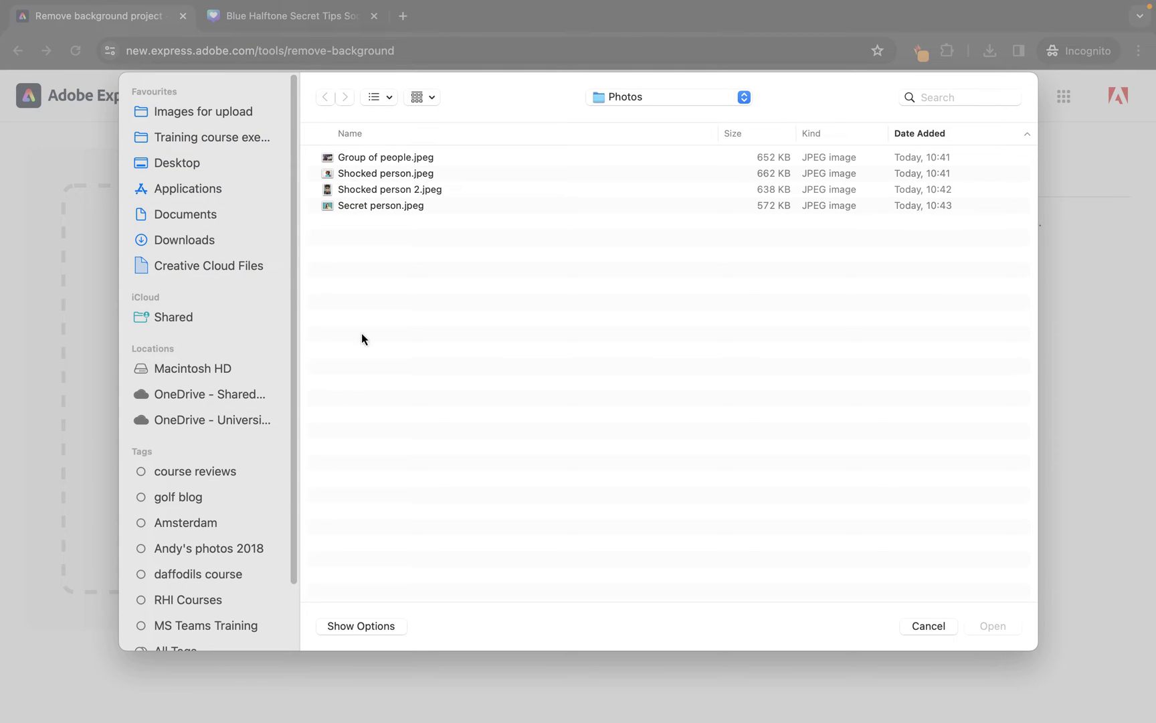
{"action": "left_click", "coordinate": [374, 174]}
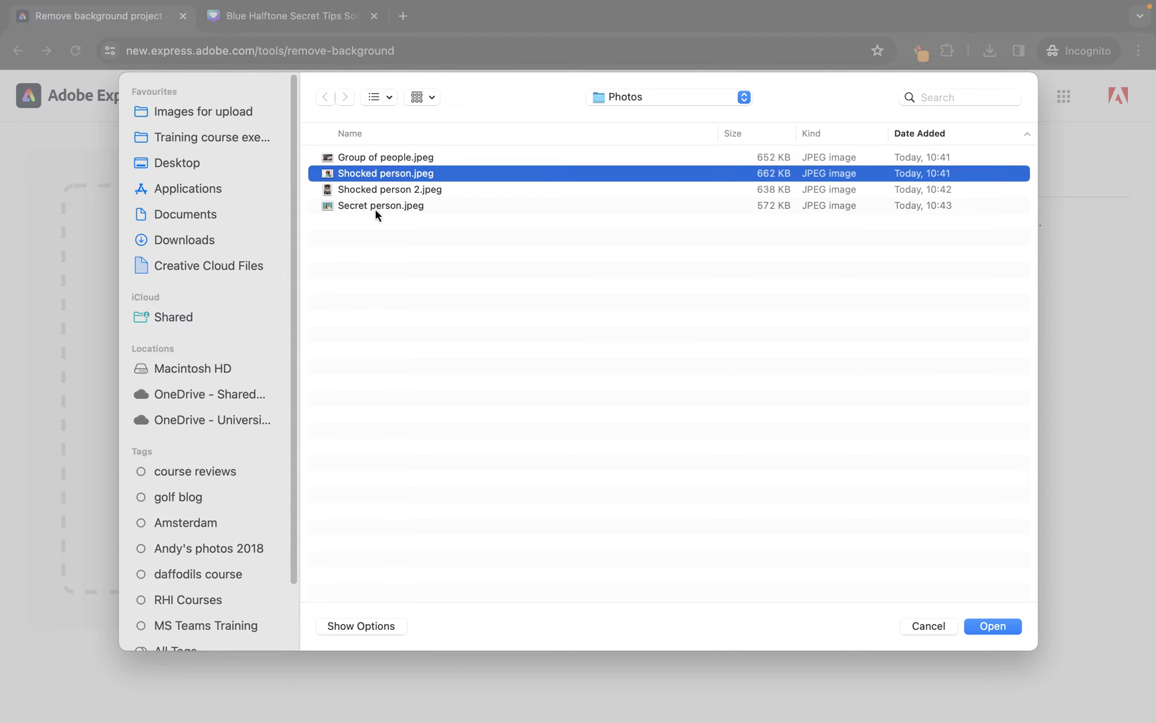
{"action": "left_click", "coordinate": [375, 208]}
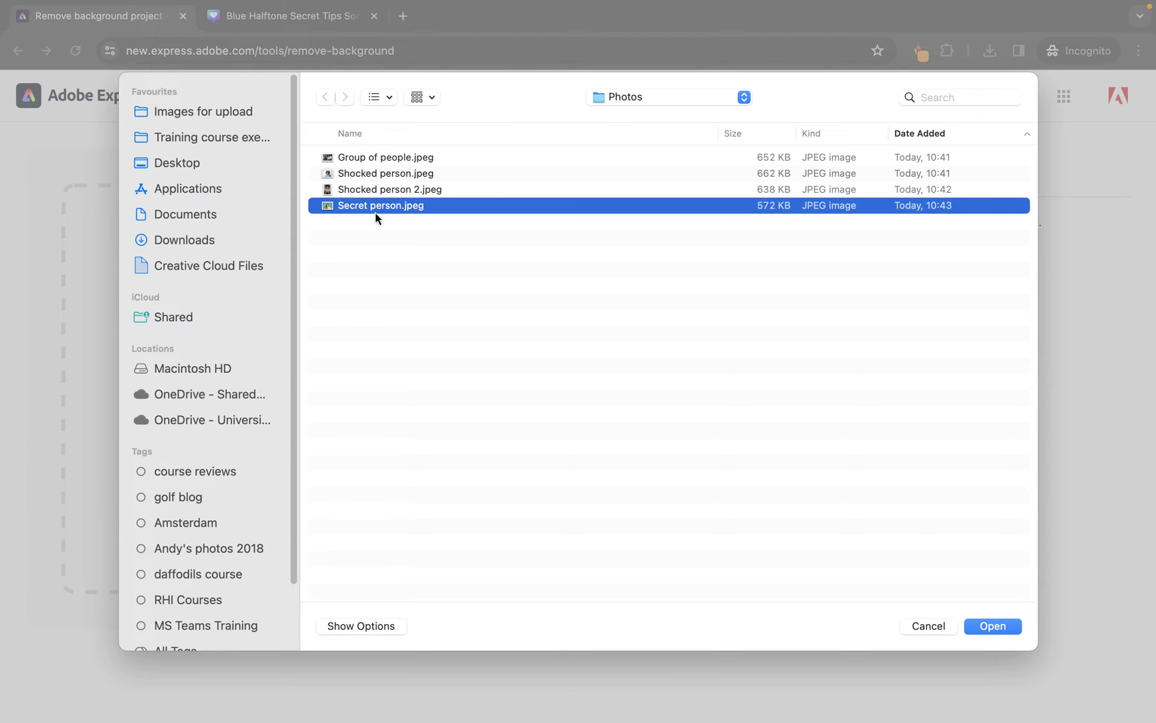
{"action": "left_click", "coordinate": [384, 174]}
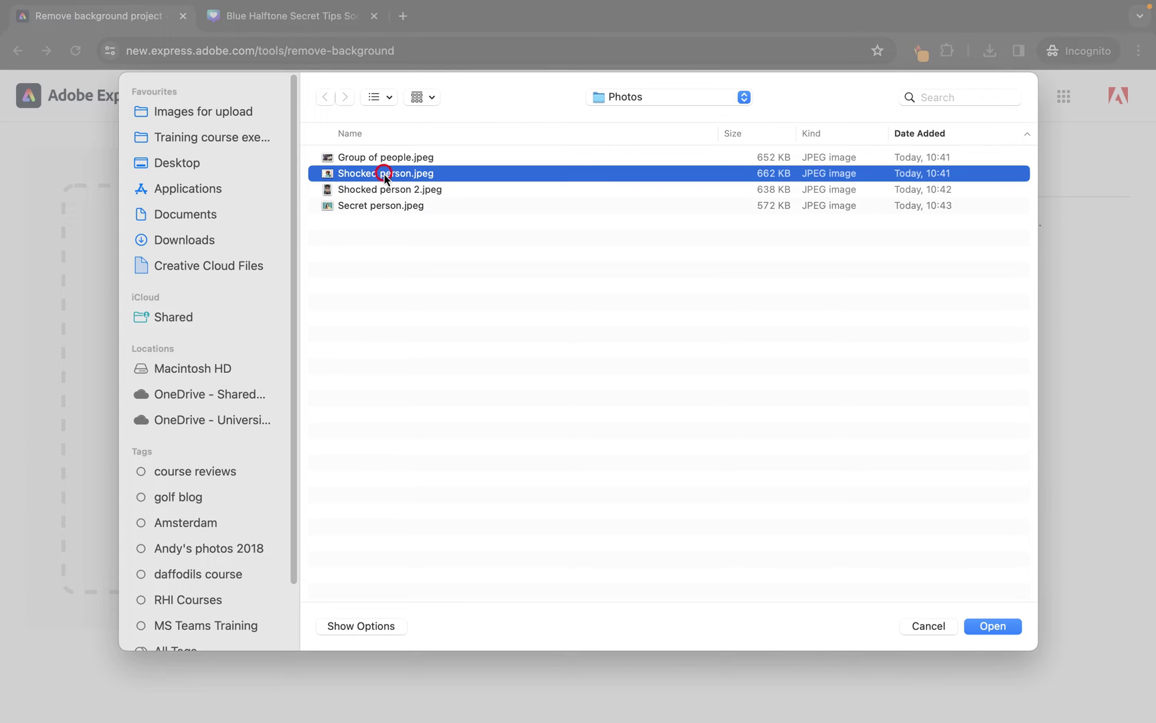
{"action": "left_click", "coordinate": [985, 627]}
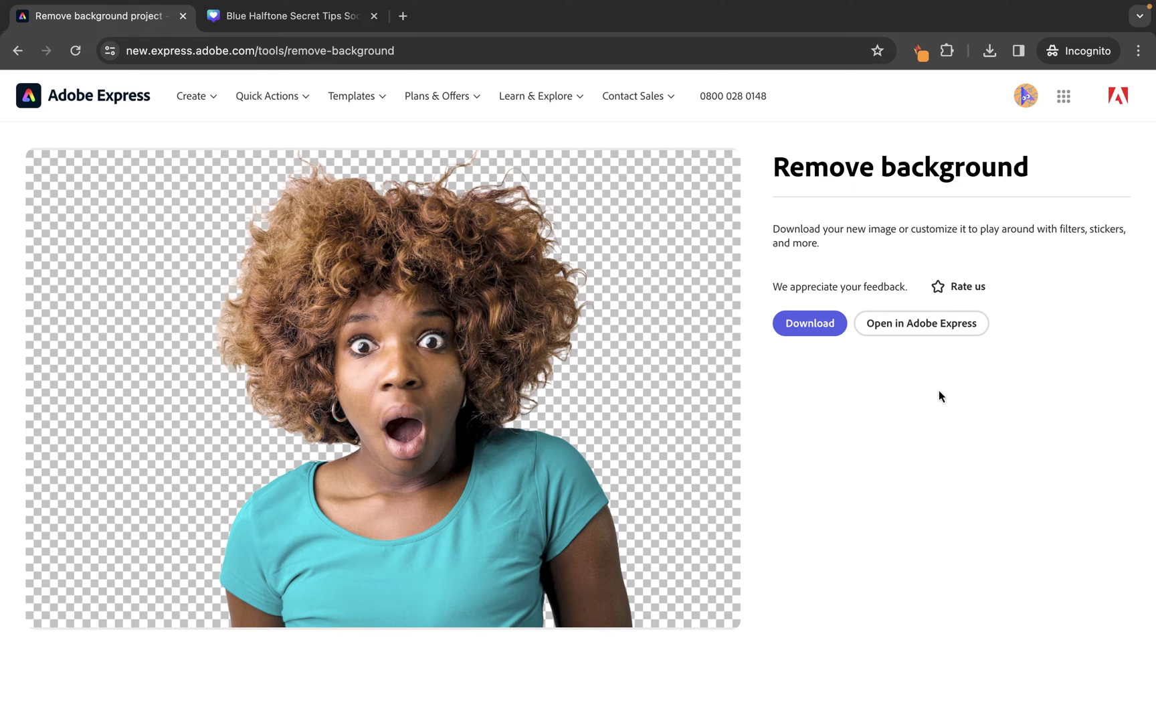
Step: Download the cut-out as Shocked person.png, open the file to inspect it, and return to the Remove background page
{"action": "left_click", "coordinate": [815, 326]}
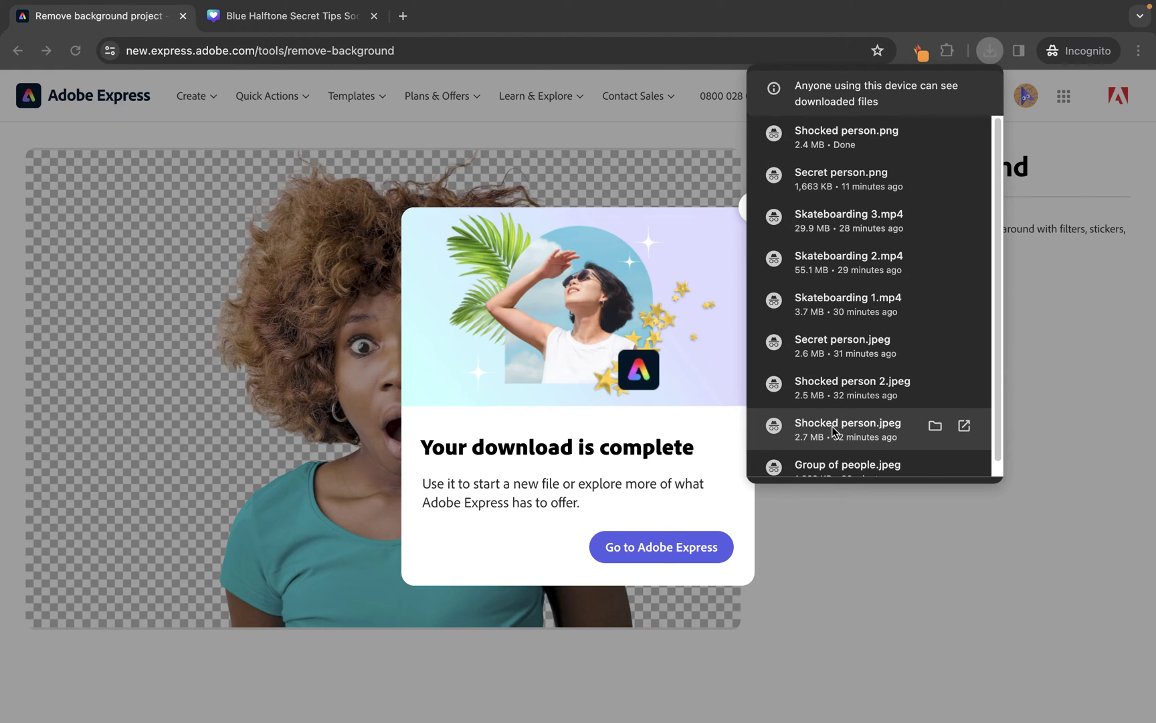
{"action": "left_click", "coordinate": [833, 432]}
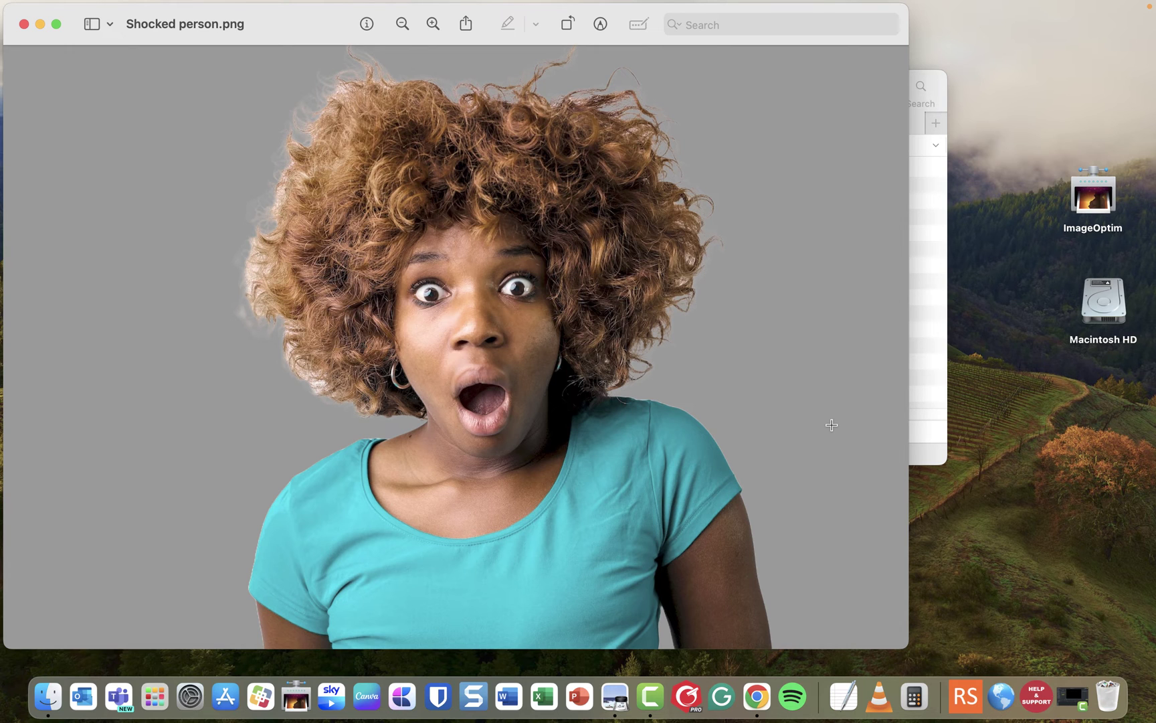
{"action": "key", "text": "super+Tab"}
{"action": "left_click", "coordinate": [1007, 557]}
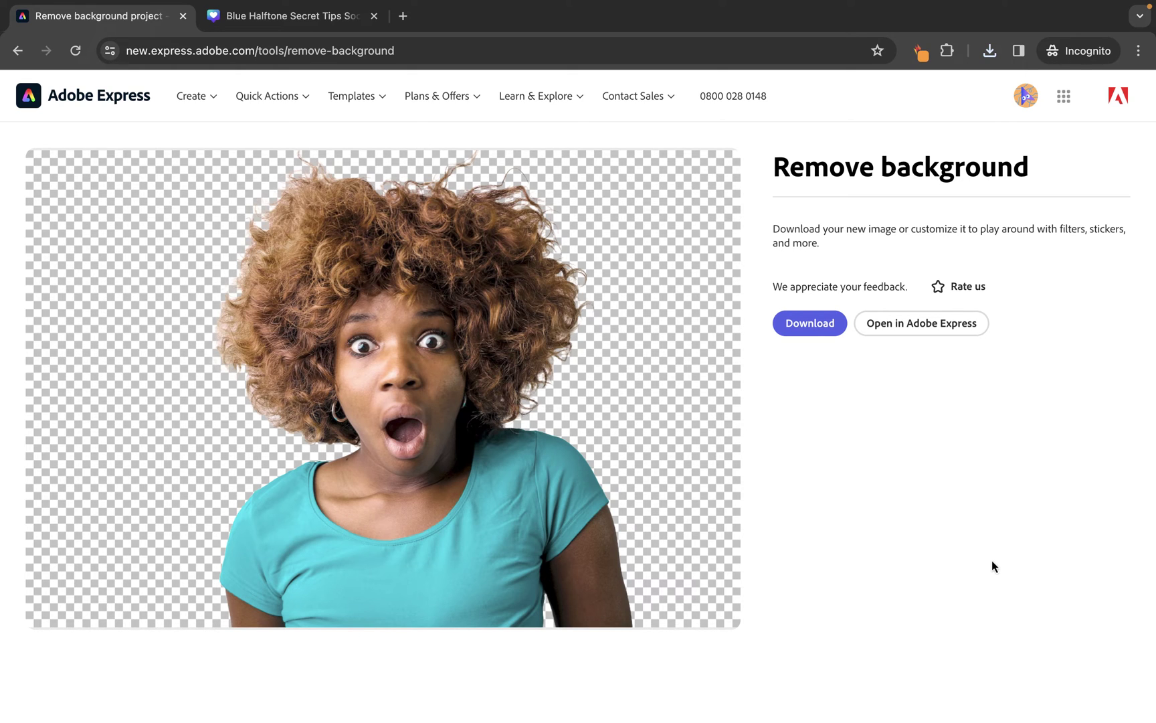
Step: Open the cut-out image in the Adobe Express editor and set the page background color to light yellow
{"action": "left_click", "coordinate": [917, 328]}
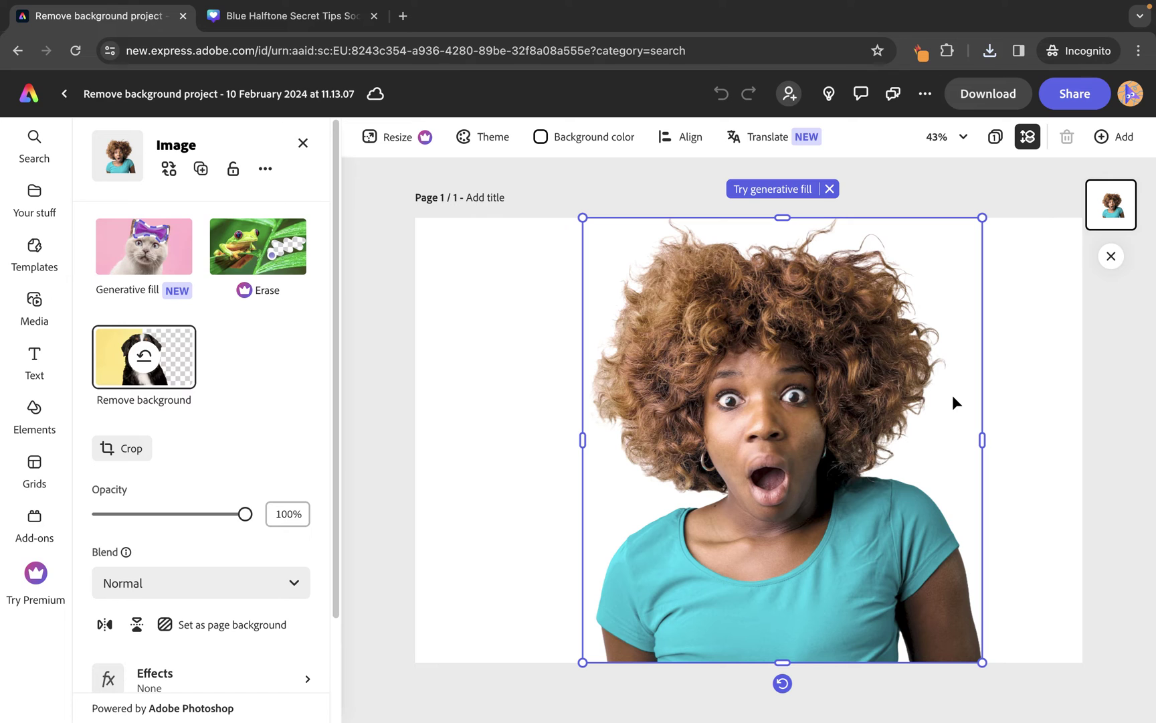
{"action": "left_click", "coordinate": [511, 323]}
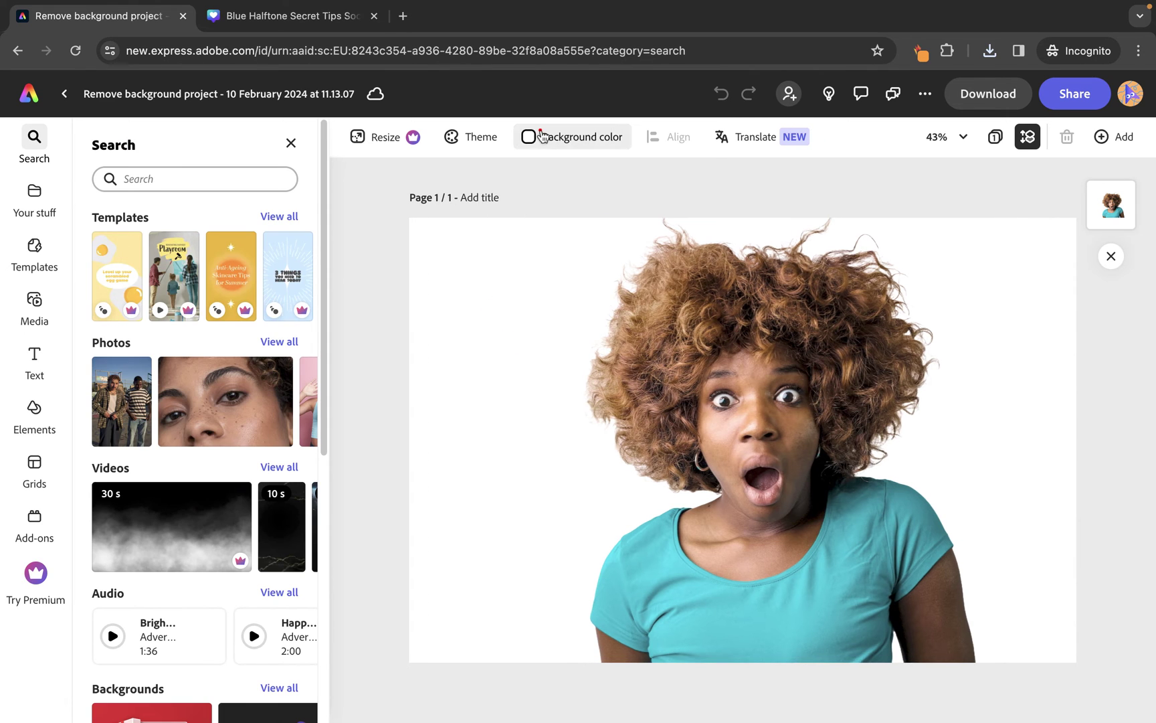
{"action": "left_click", "coordinate": [543, 136]}
{"action": "left_click", "coordinate": [537, 404]}
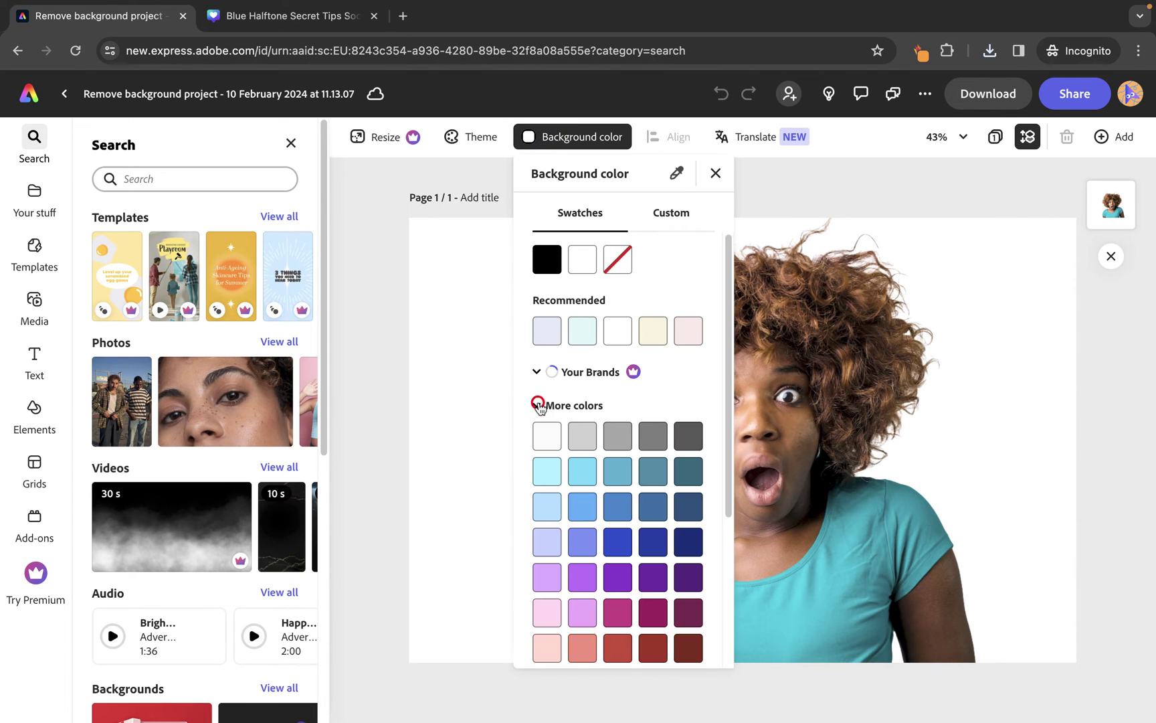
{"action": "scroll", "coordinate": [645, 464], "scroll_direction": "down", "scroll_amount": 5}
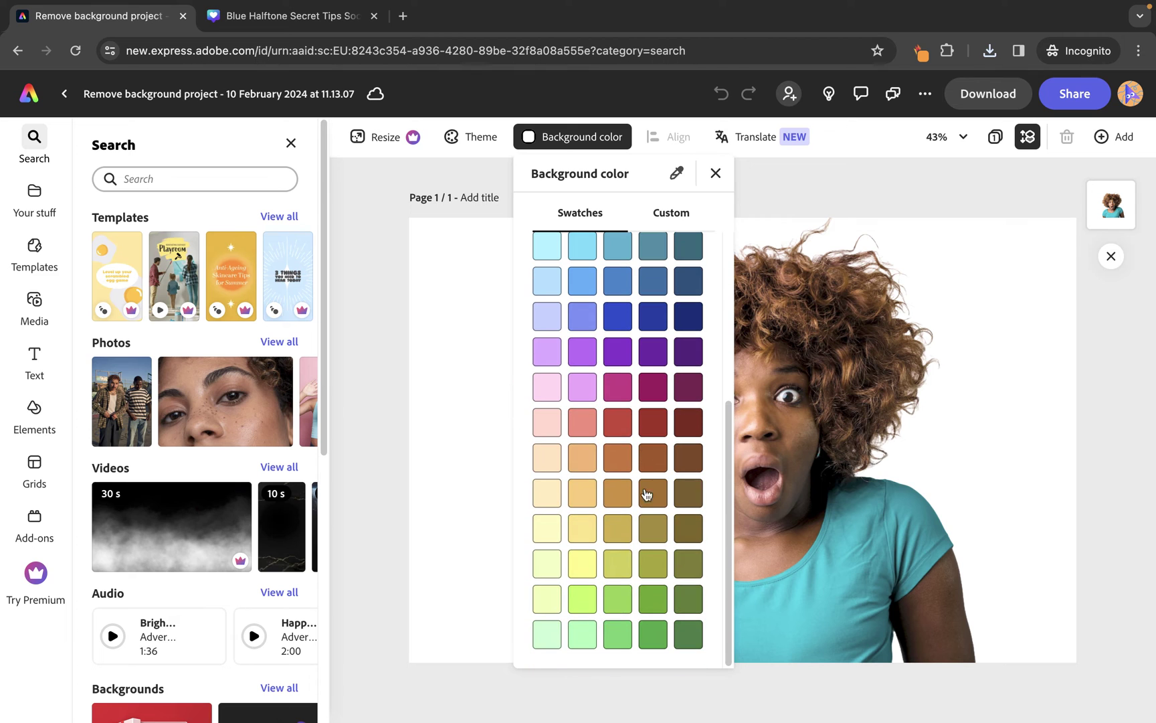
{"action": "left_click", "coordinate": [583, 564]}
Step: Move the woman's image to the left side of the page and place the seasonal "World's Best Mom" text graphic on the right
{"action": "left_click", "coordinate": [685, 380]}
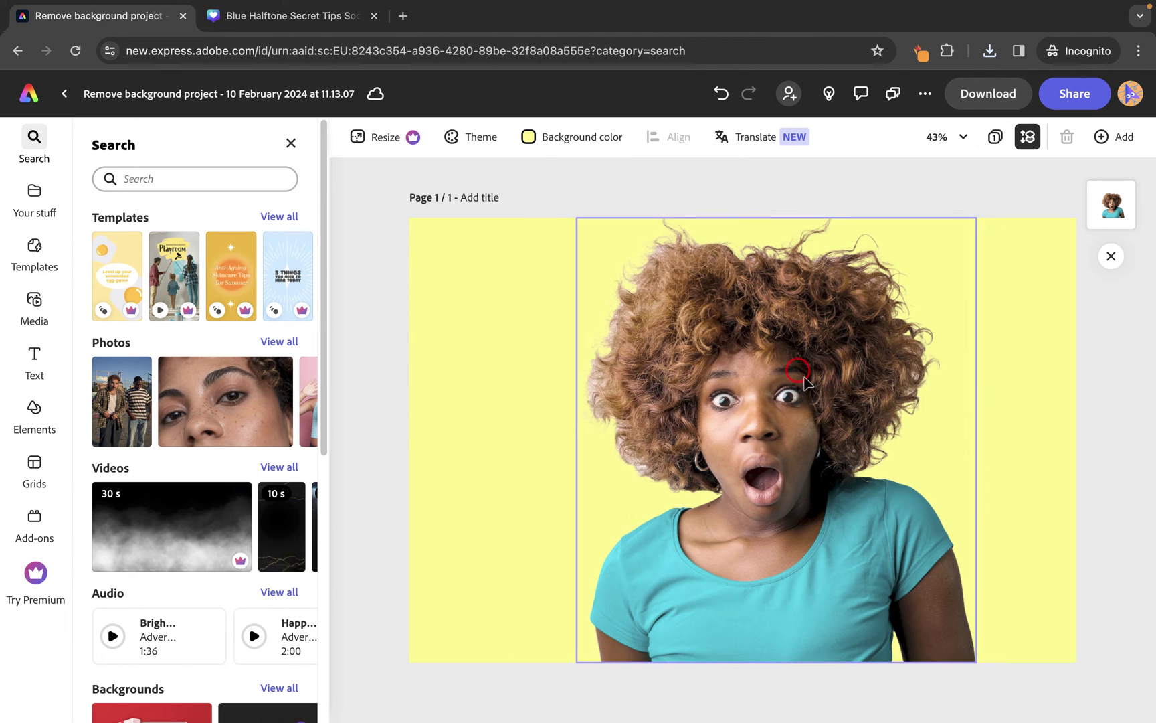
{"action": "left_click_drag", "start_coordinate": [685, 379], "coordinate": [555, 383]}
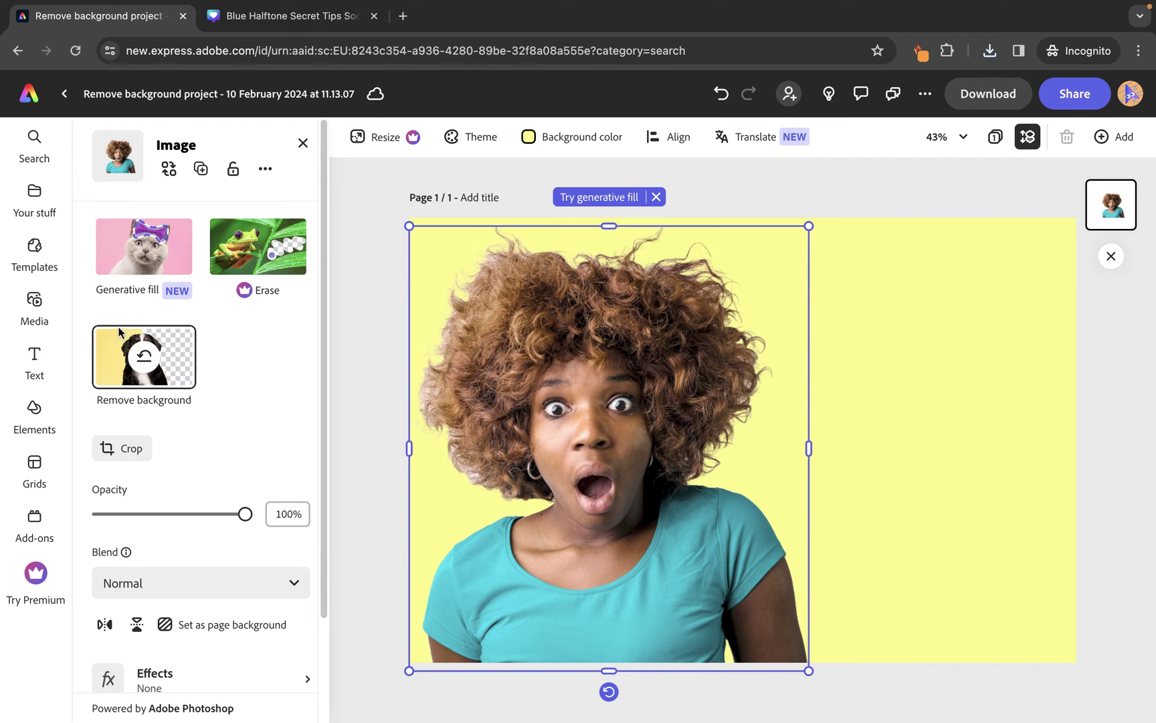
{"action": "left_click", "coordinate": [34, 360]}
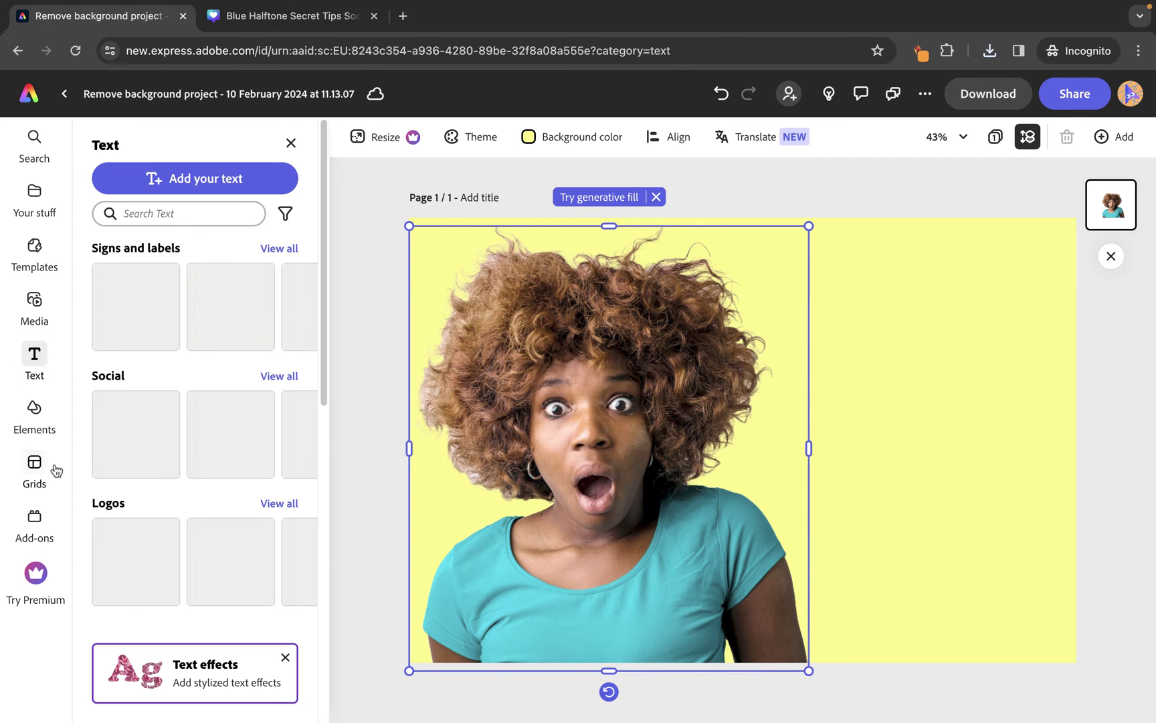
{"action": "scroll", "coordinate": [184, 401], "scroll_direction": "down", "scroll_amount": 6}
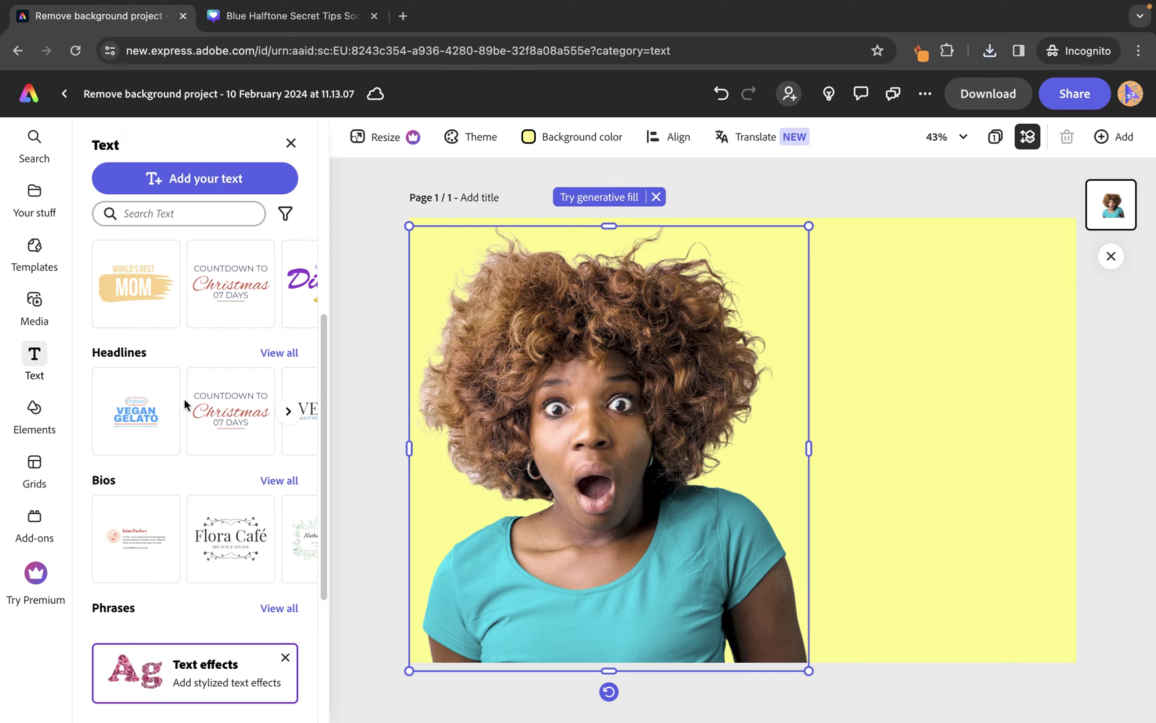
{"action": "scroll", "coordinate": [184, 398], "scroll_direction": "up", "scroll_amount": 2}
{"action": "left_click", "coordinate": [143, 348]}
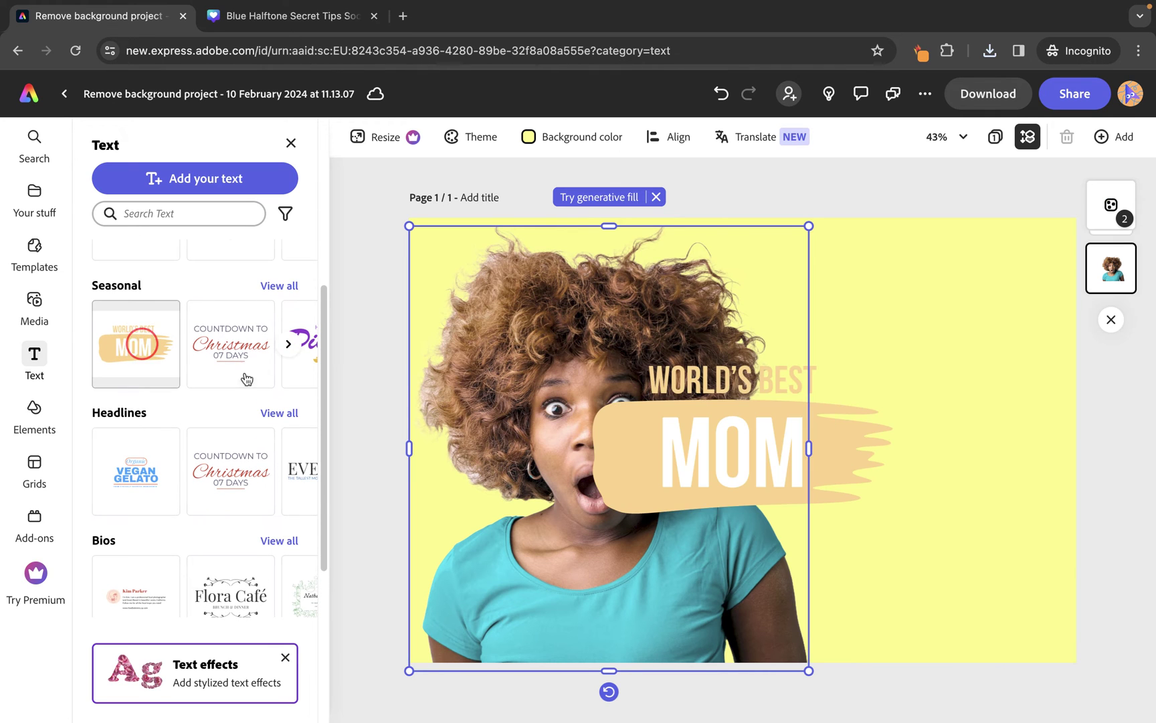
{"action": "left_click_drag", "start_coordinate": [724, 460], "coordinate": [673, 462]}
{"action": "left_click", "coordinate": [673, 461]}
{"action": "left_click_drag", "start_coordinate": [762, 443], "coordinate": [927, 441]}
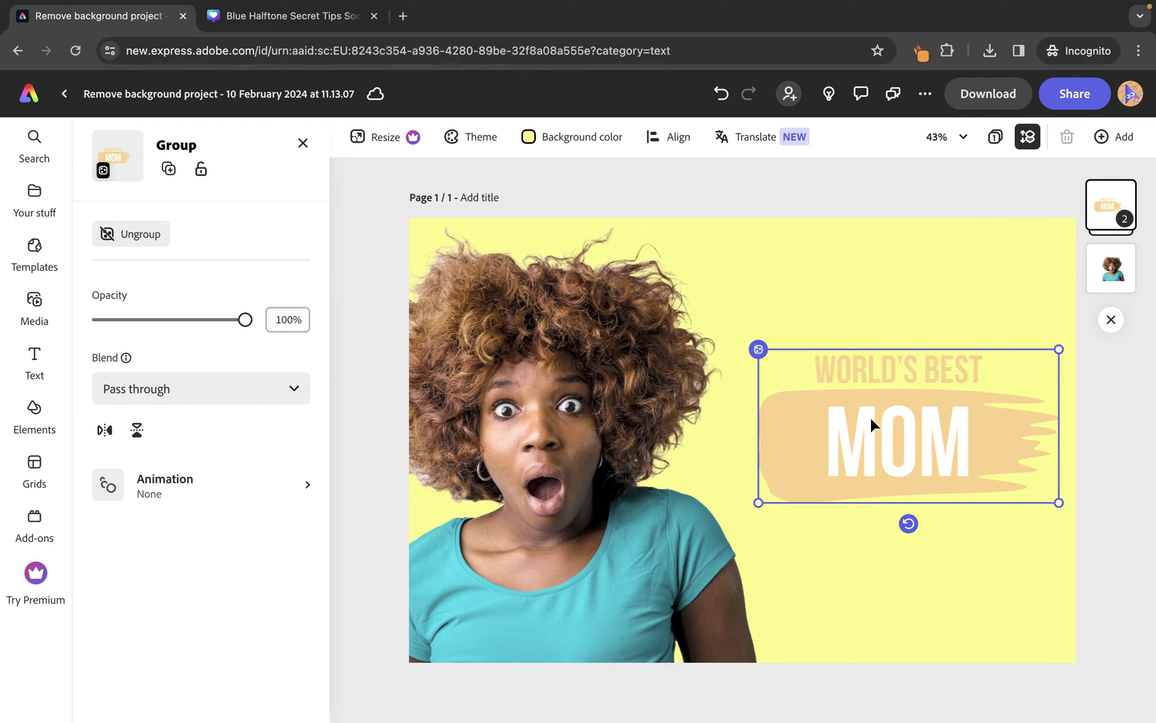
Step: Set the page background color to dark grey and shift the woman's image slightly to the right
{"action": "left_click", "coordinate": [841, 262]}
{"action": "left_click", "coordinate": [539, 140]}
{"action": "left_click", "coordinate": [566, 448]}
{"action": "scroll", "coordinate": [568, 441], "scroll_direction": "down", "scroll_amount": 3}
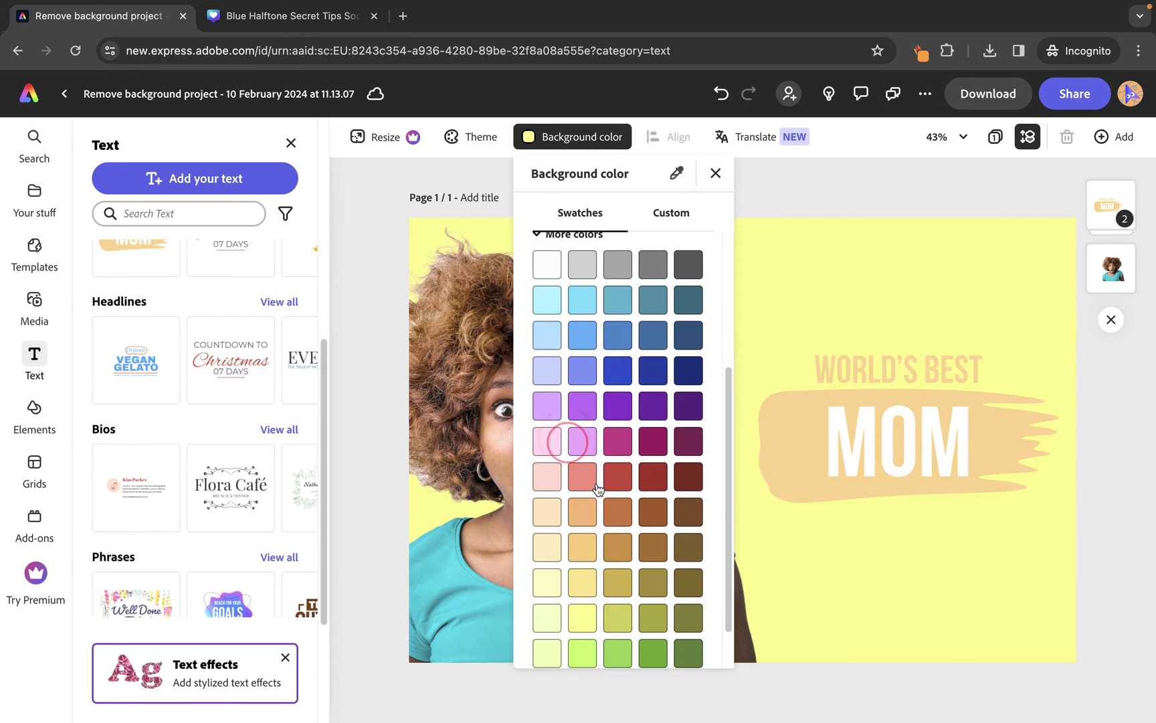
{"action": "left_click", "coordinate": [688, 264]}
{"action": "left_click", "coordinate": [870, 194]}
{"action": "left_click", "coordinate": [592, 408]}
{"action": "left_click_drag", "start_coordinate": [598, 412], "coordinate": [659, 408]}
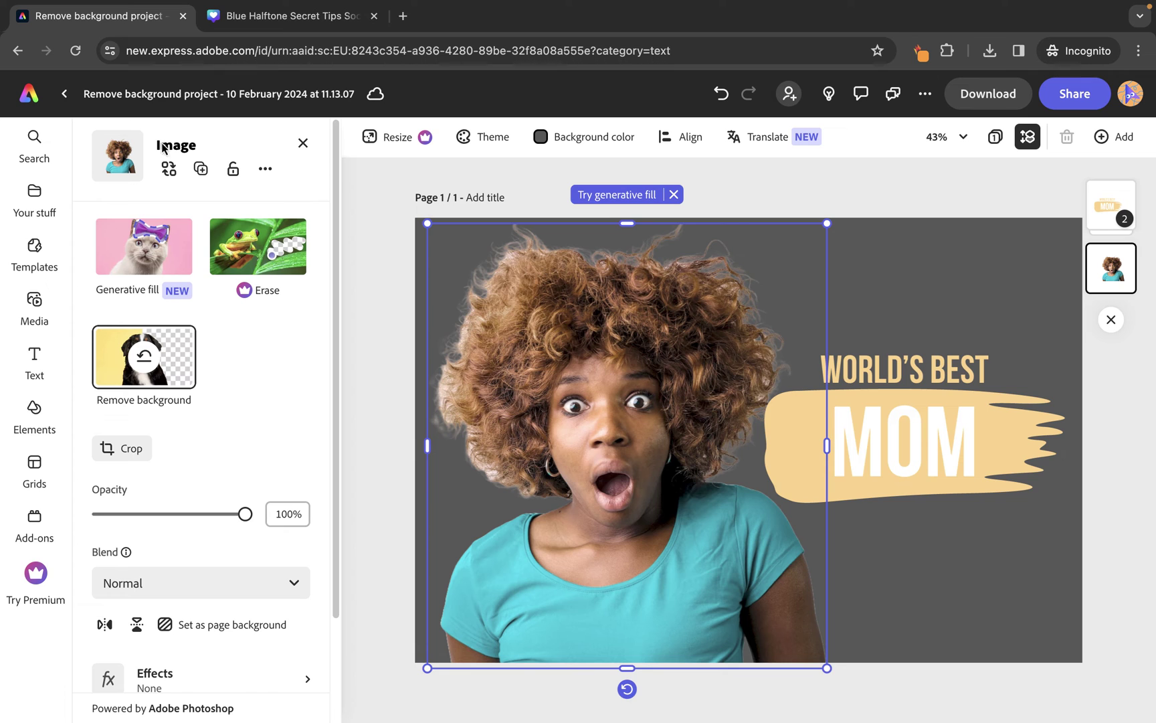
Step: Switch to the Canva thumbnail design and delete the watermarked photo of the woman
{"action": "left_click", "coordinate": [246, 16]}
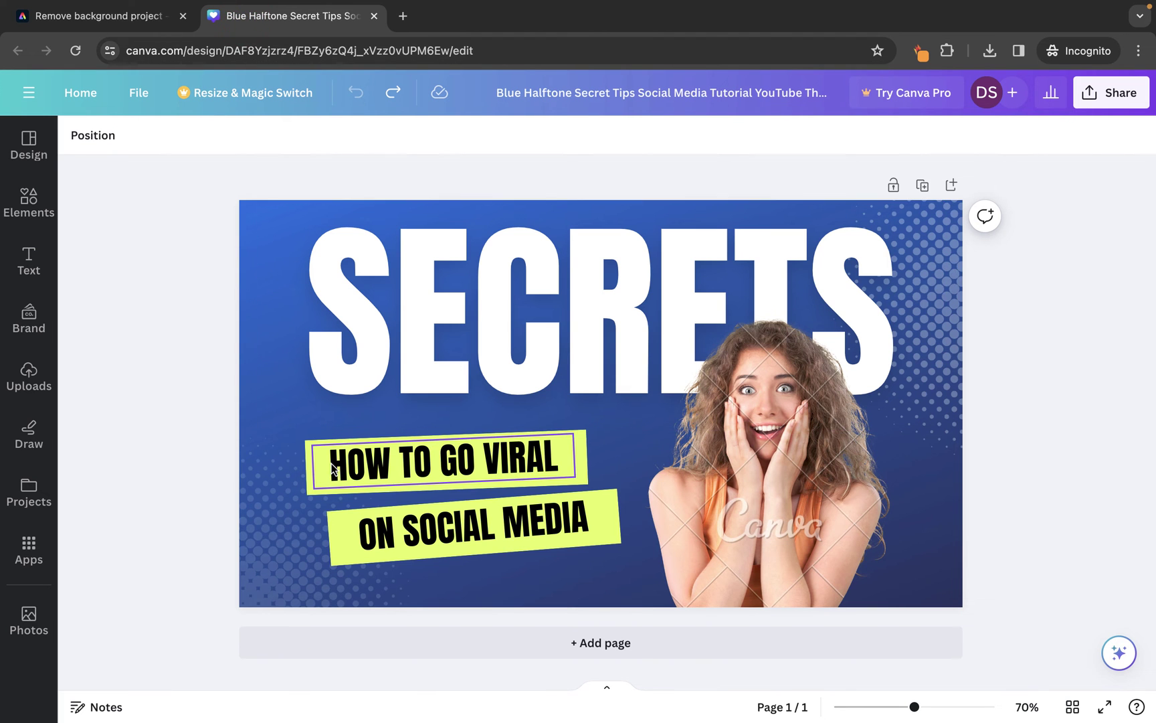
{"action": "left_click", "coordinate": [774, 407]}
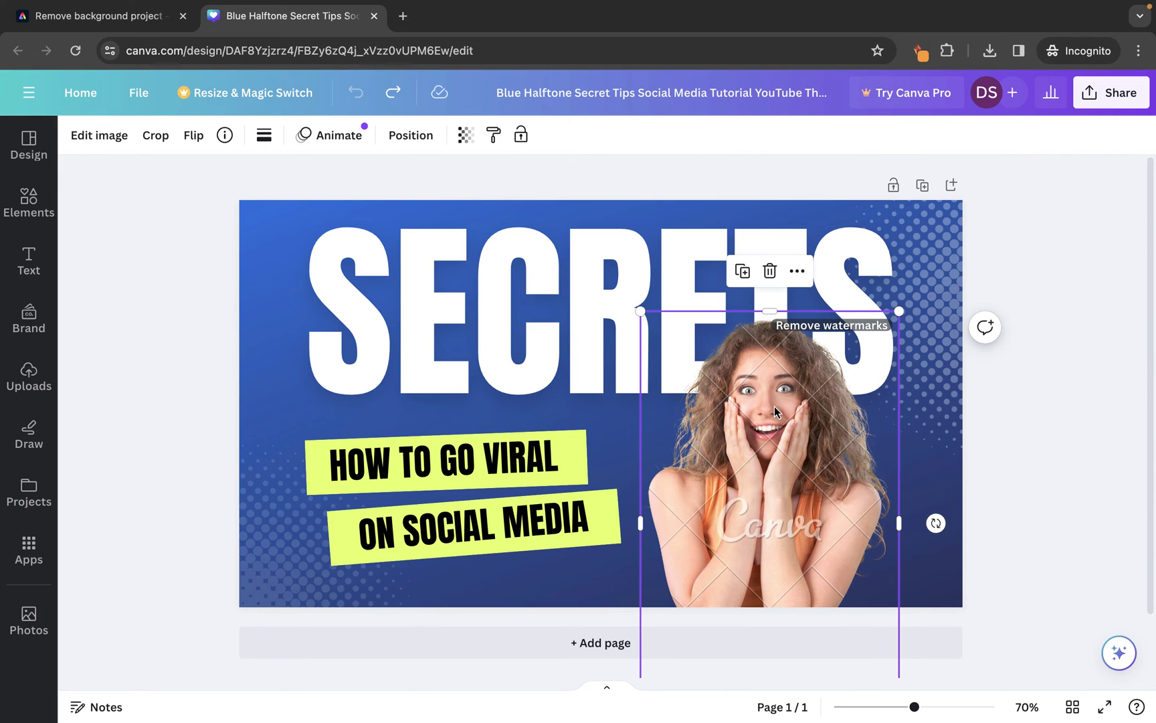
{"action": "key", "text": "Delete"}
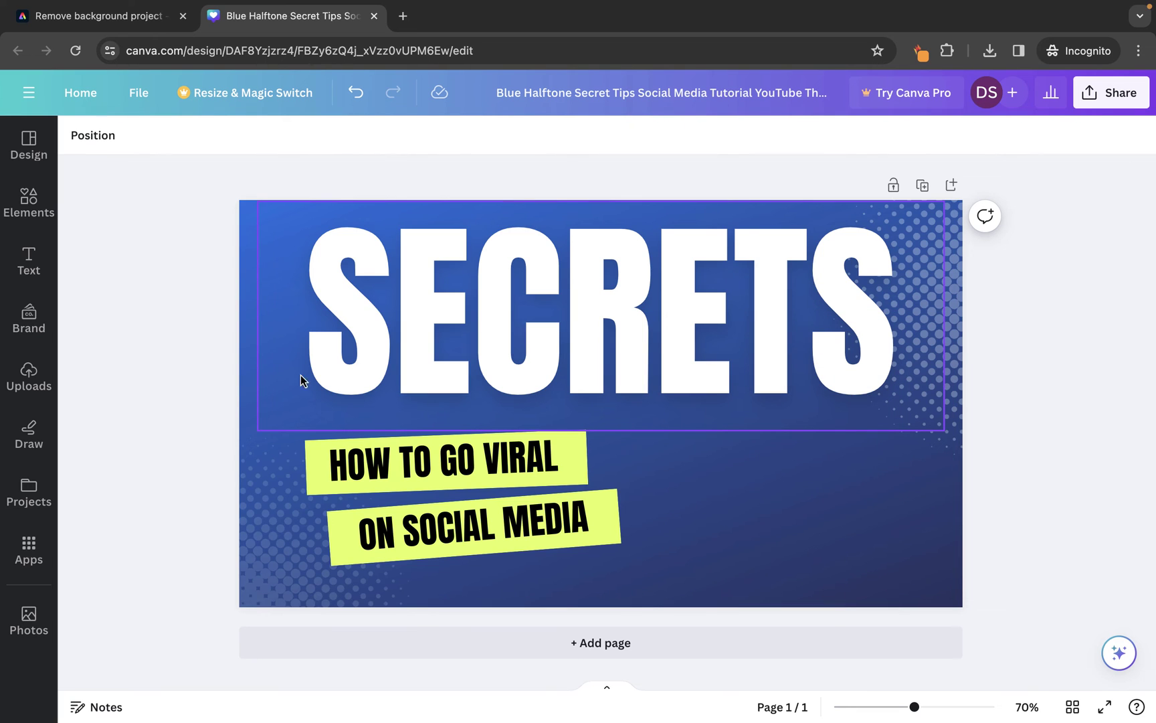
Step: Upload Shocked person.png from the Downloads folder to the Canva uploads
{"action": "left_click", "coordinate": [39, 373]}
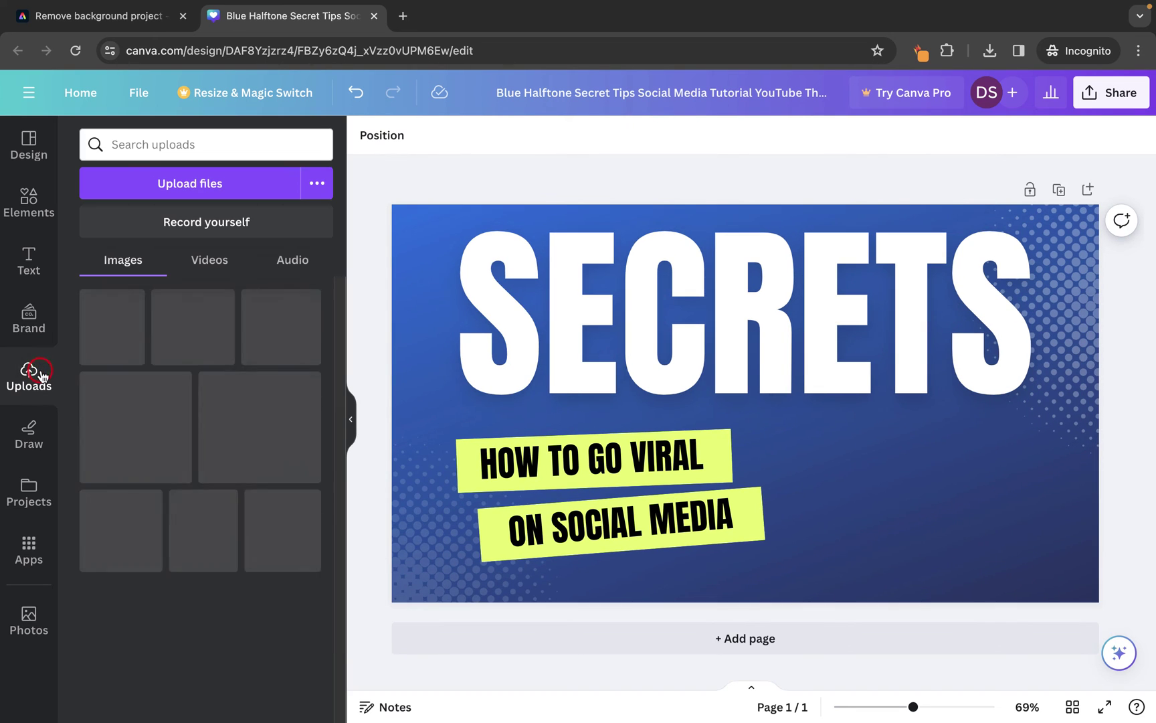
{"action": "left_click", "coordinate": [198, 190]}
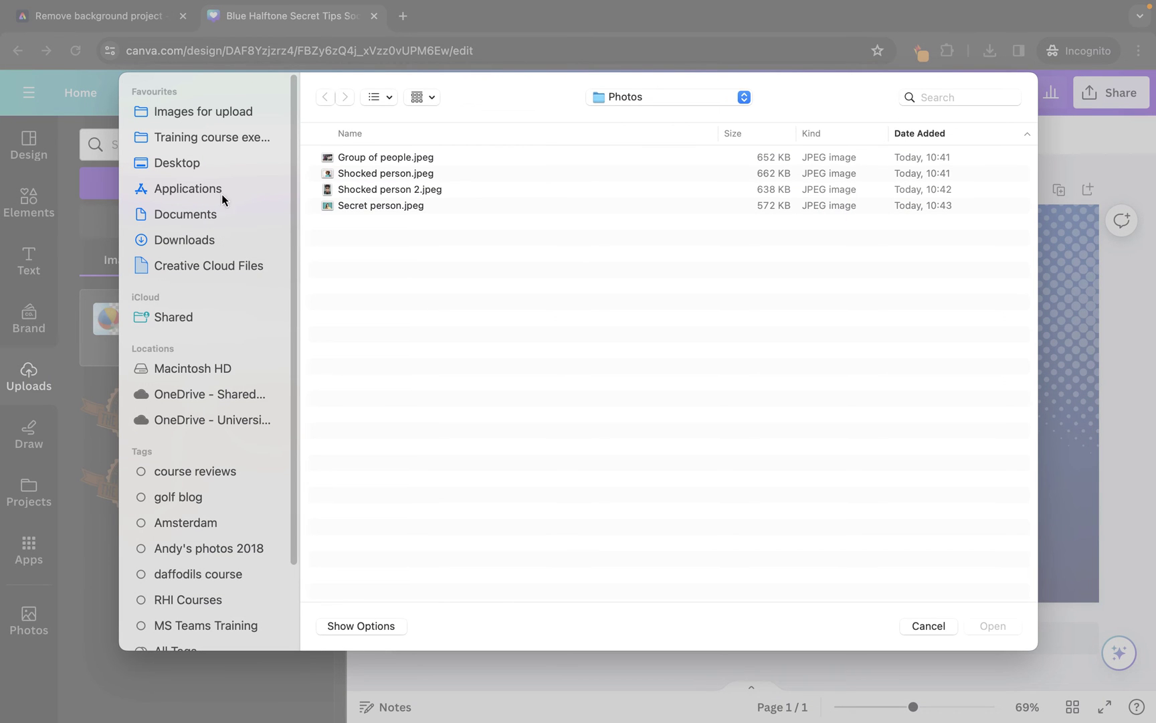
{"action": "left_click", "coordinate": [194, 243]}
{"action": "left_click", "coordinate": [405, 157]}
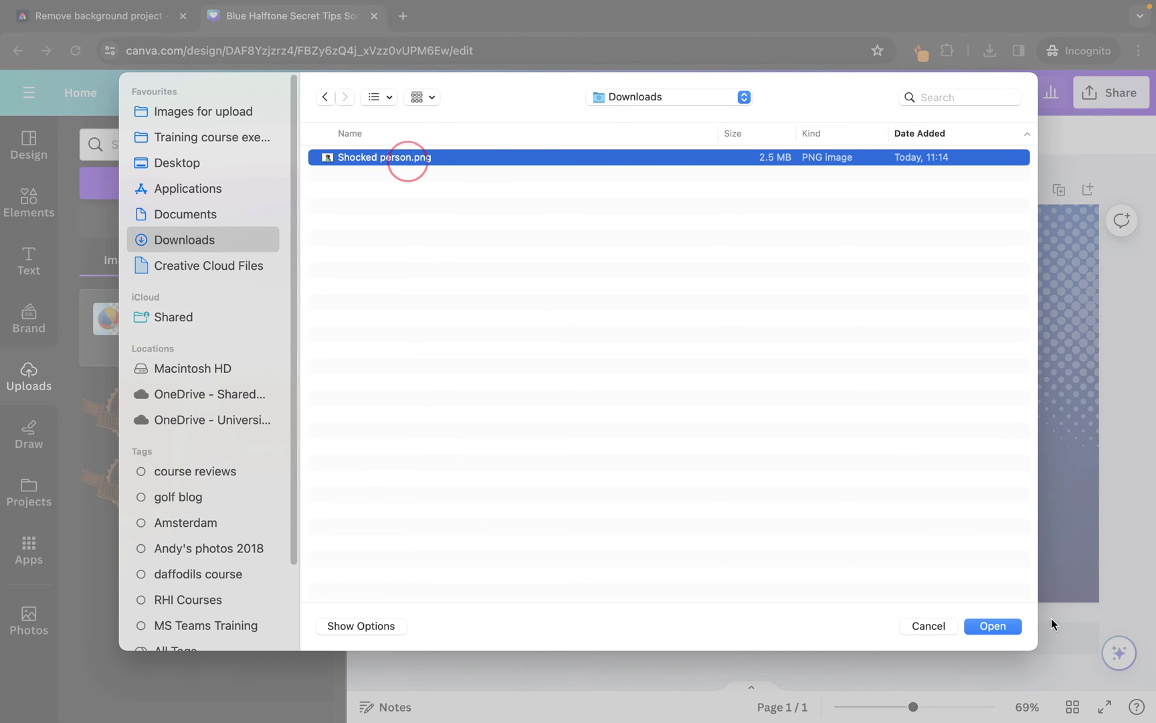
{"action": "left_click", "coordinate": [1012, 624]}
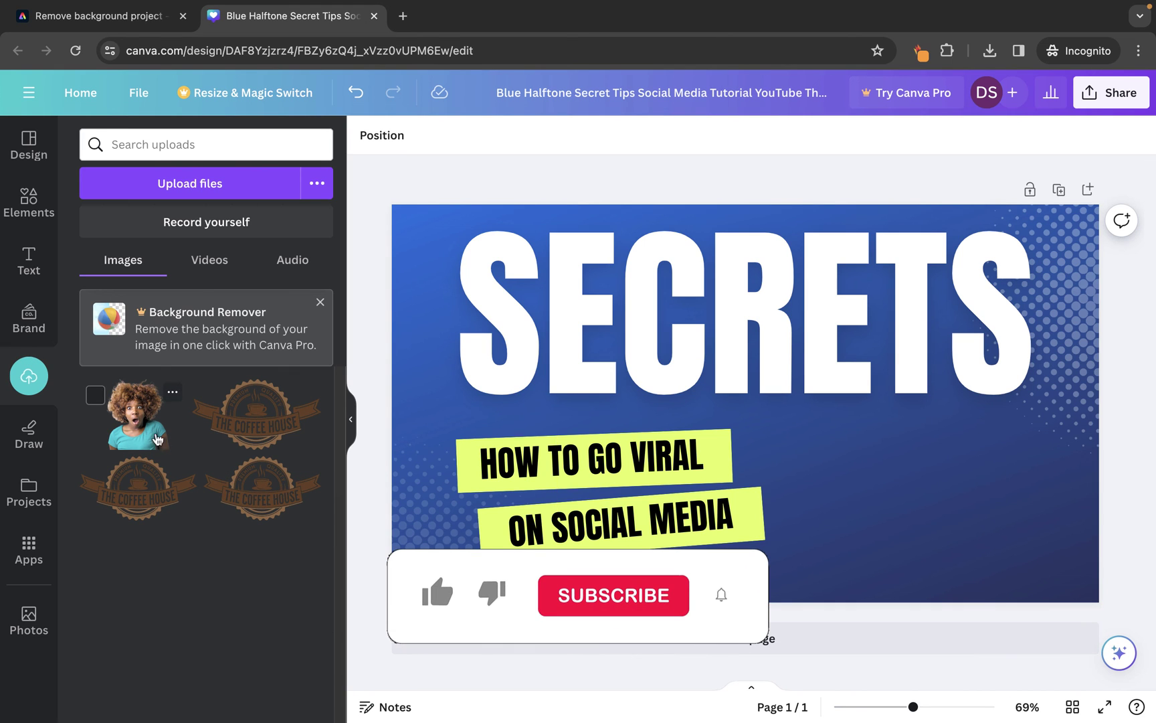
Step: Add the uploaded cut-out to the thumbnail, enlarge it and position it in the design's lower-right corner
{"action": "left_click", "coordinate": [137, 415]}
{"action": "left_click_drag", "start_coordinate": [753, 509], "coordinate": [944, 571]}
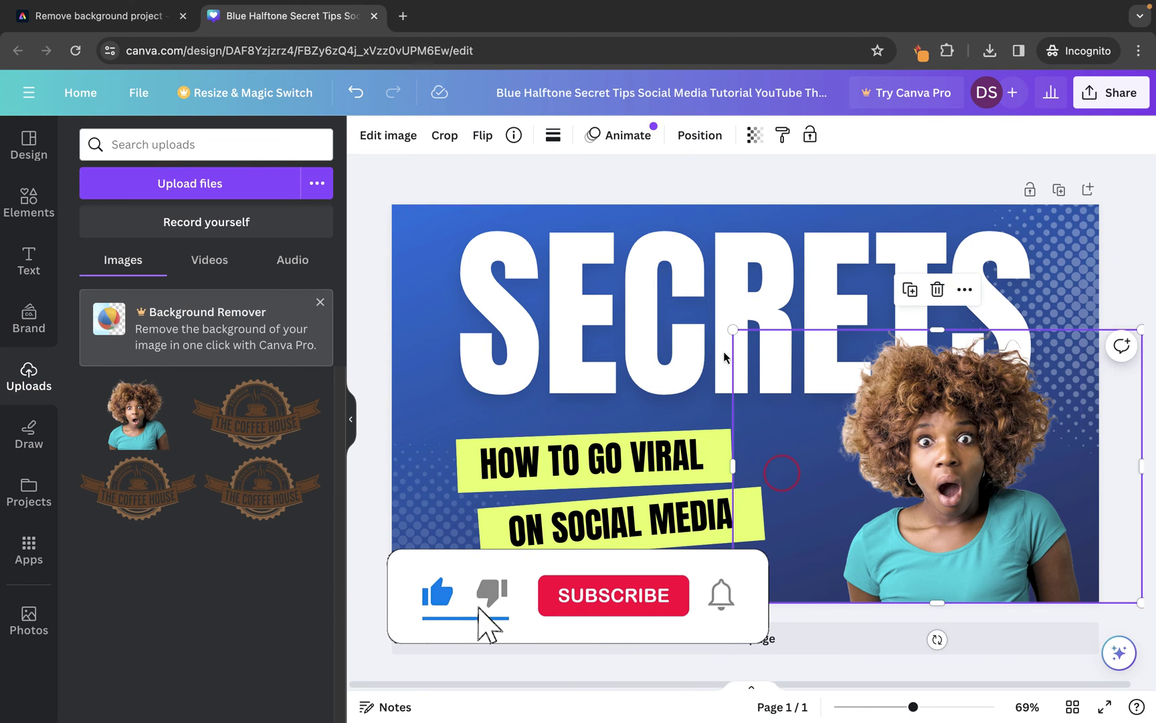
{"action": "left_click_drag", "start_coordinate": [731, 328], "coordinate": [671, 286]}
{"action": "left_click_drag", "start_coordinate": [947, 480], "coordinate": [968, 490]}
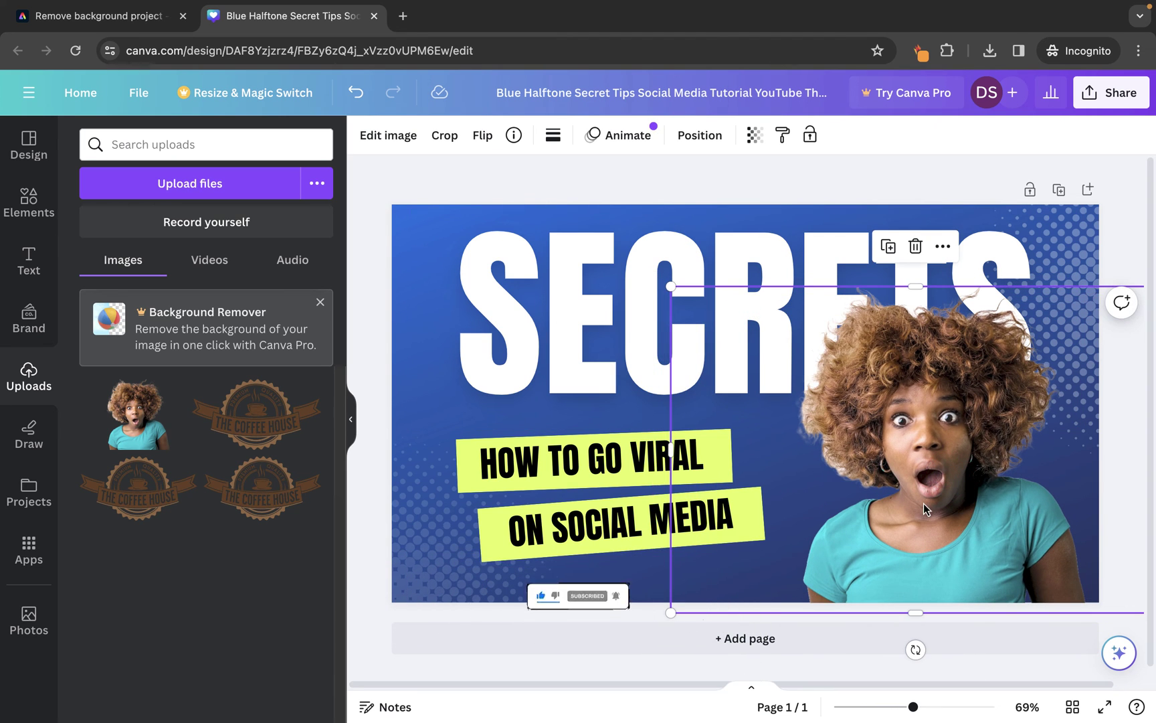
Step: Set the brightness of the woman's image to 10 and give it a Glow shadow
{"action": "left_click", "coordinate": [395, 136]}
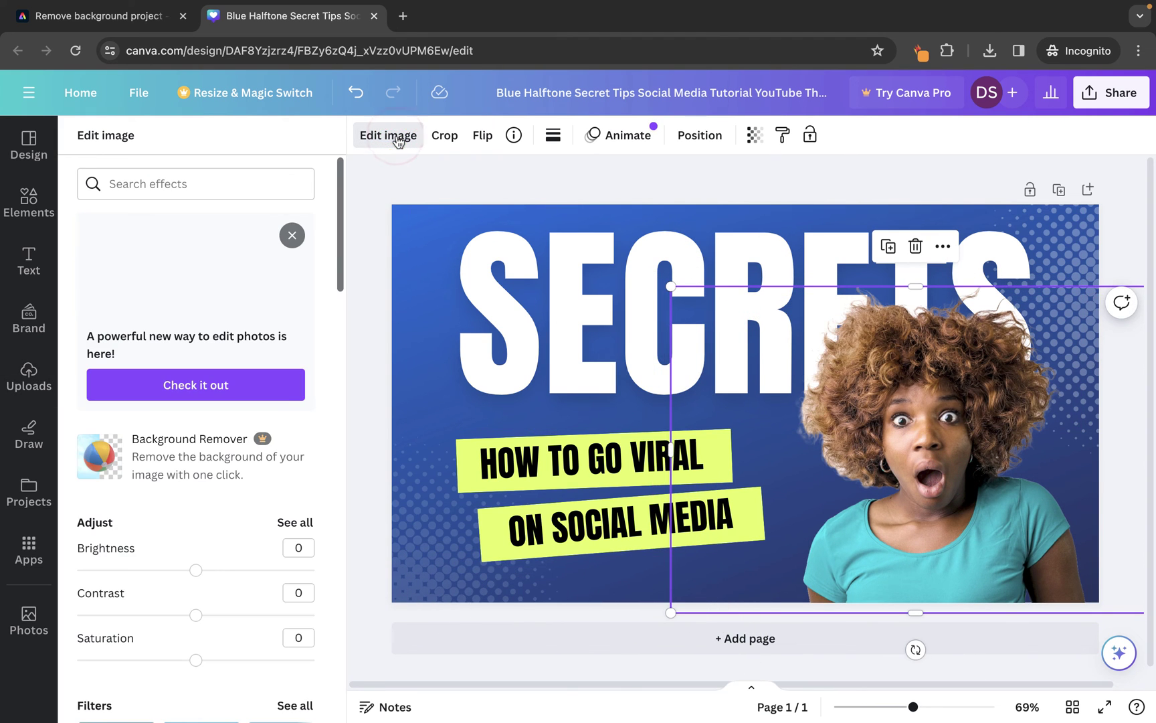
{"action": "left_click_drag", "start_coordinate": [200, 571], "coordinate": [207, 570]}
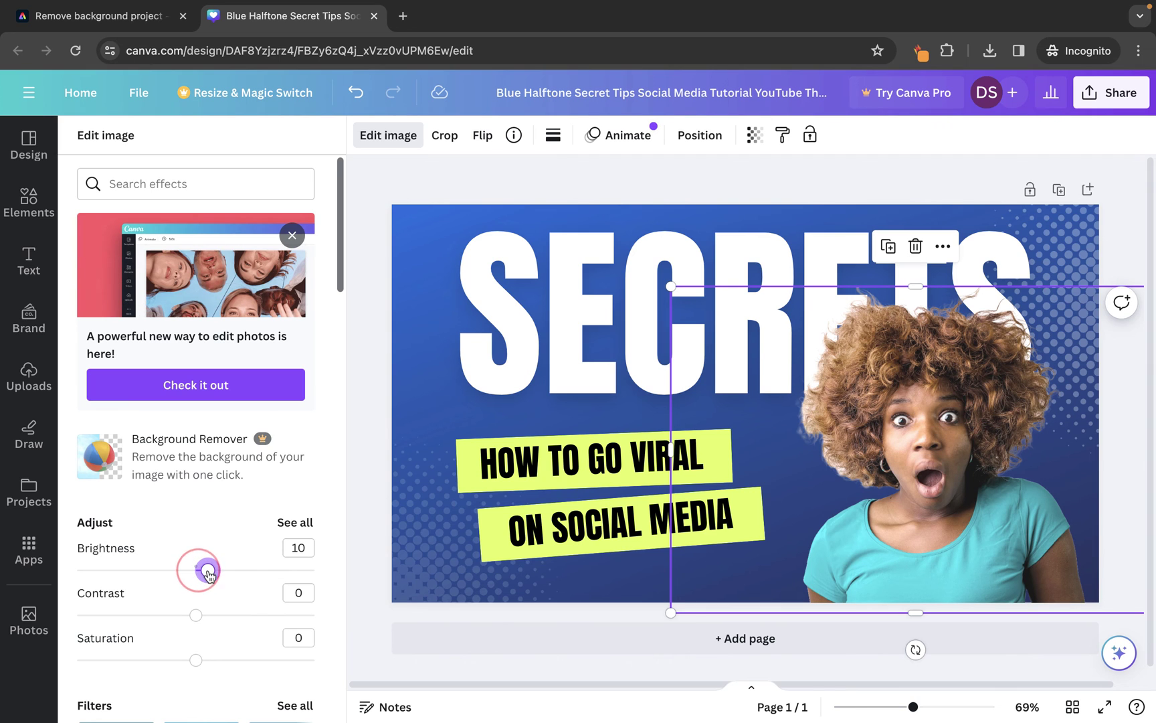
{"action": "scroll", "coordinate": [189, 496], "scroll_direction": "down", "scroll_amount": 6}
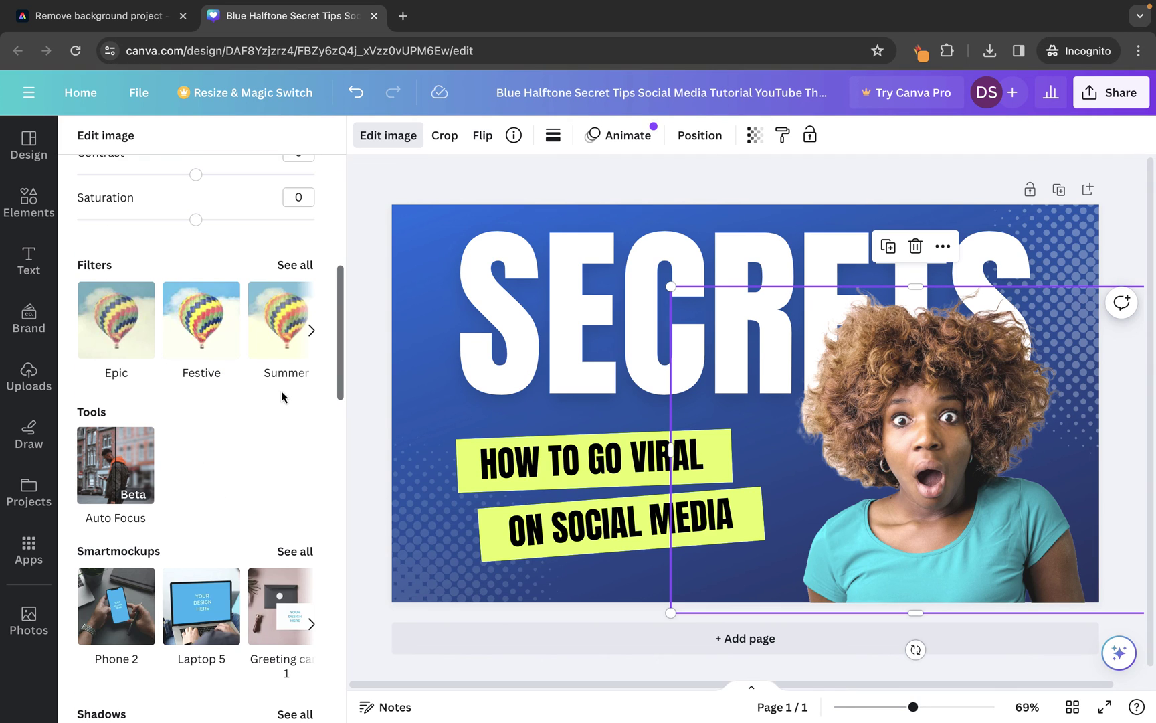
{"action": "scroll", "coordinate": [281, 393], "scroll_direction": "down", "scroll_amount": 7}
{"action": "left_click", "coordinate": [126, 255]}
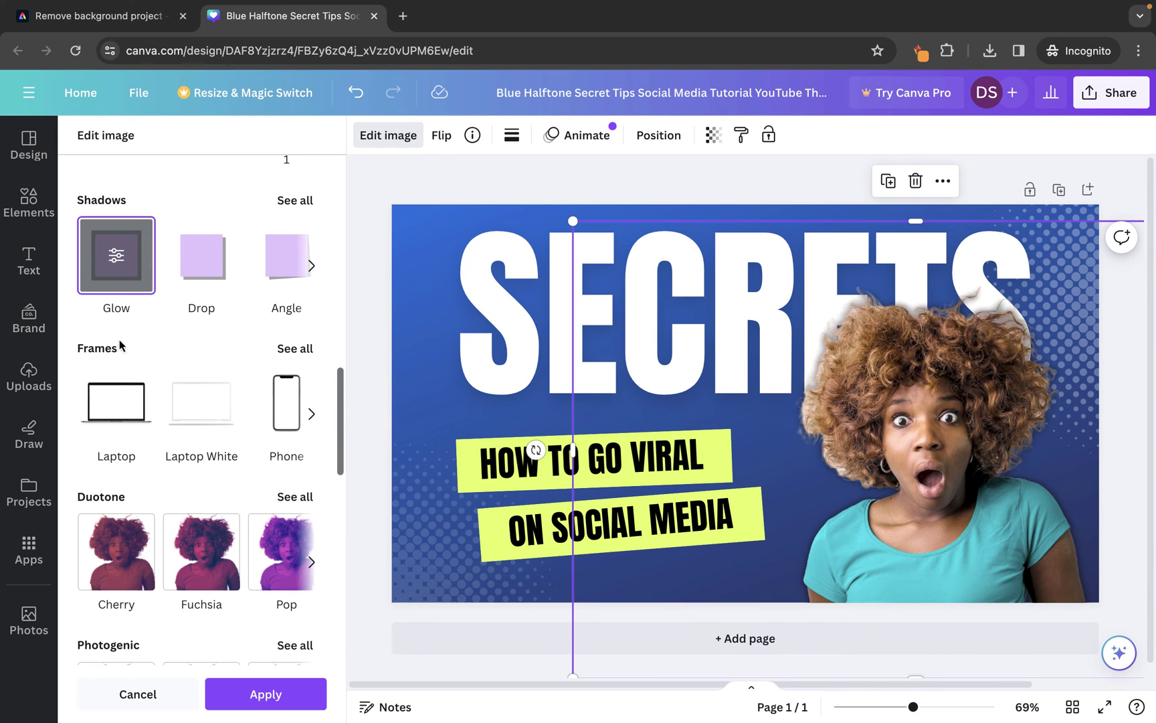
Step: Change the glow color to yellow from the default solid colours and set its blur and size to 9
{"action": "left_click", "coordinate": [119, 266]}
{"action": "left_click", "coordinate": [311, 343]}
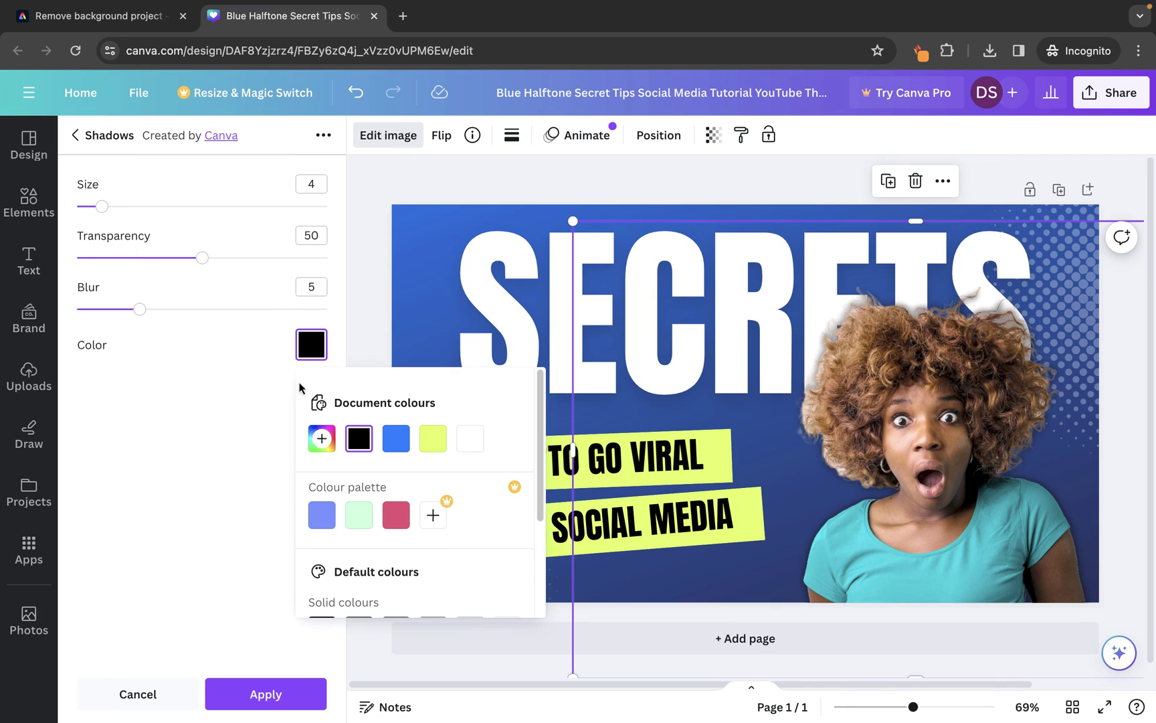
{"action": "scroll", "coordinate": [416, 581], "scroll_direction": "down", "scroll_amount": 3}
{"action": "left_click", "coordinate": [438, 588]}
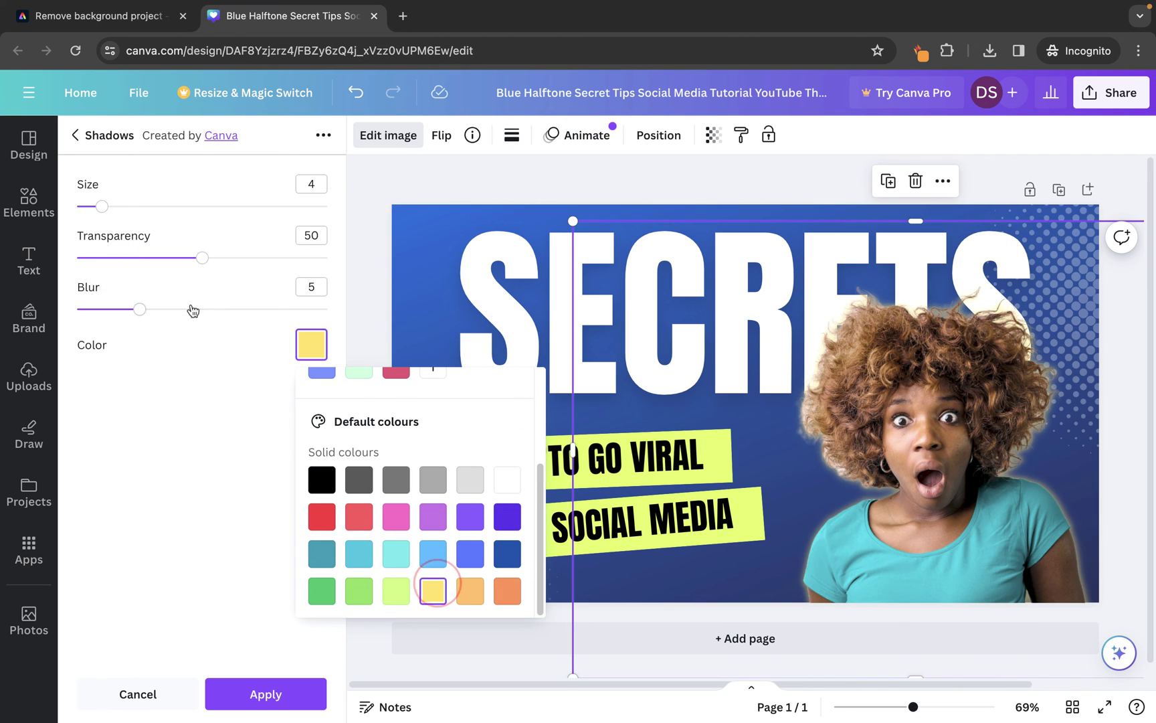
{"action": "left_click", "coordinate": [149, 309]}
{"action": "left_click_drag", "start_coordinate": [176, 315], "coordinate": [190, 309]}
{"action": "left_click_drag", "start_coordinate": [102, 206], "coordinate": [133, 206]}
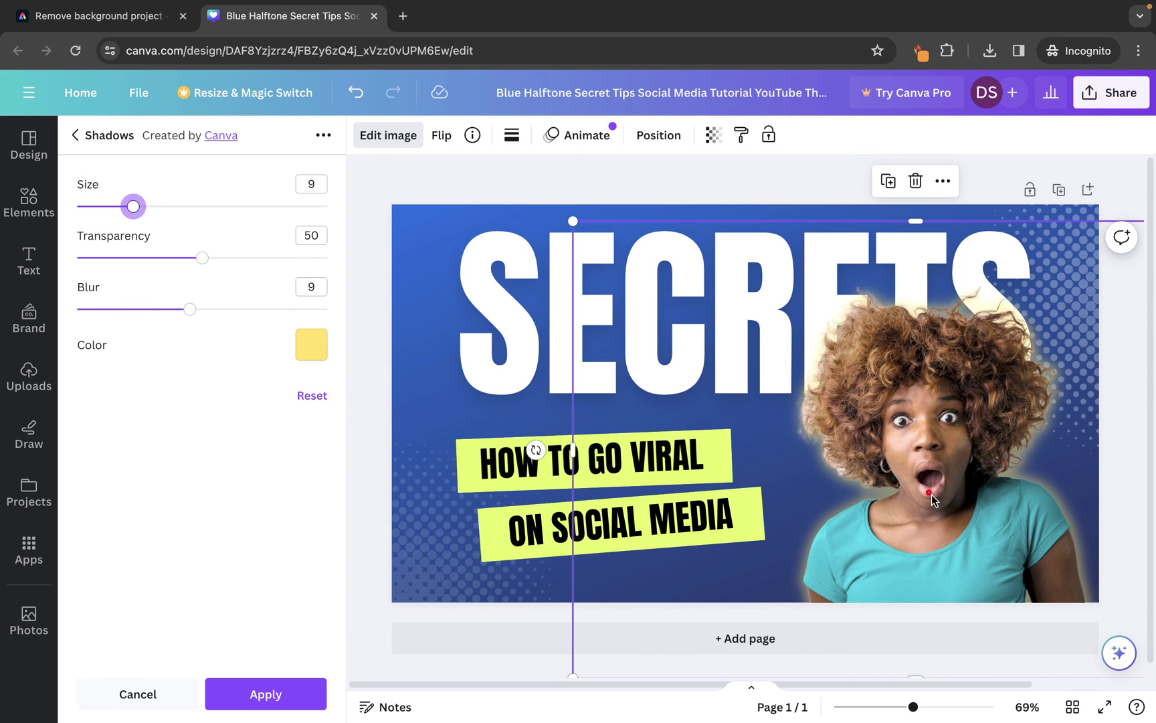
Step: Enlarge the woman's cut-out slightly and reposition it in the thumbnail's lower-right corner, leaving it deselected
{"action": "left_click_drag", "start_coordinate": [602, 236], "coordinate": [553, 195]}
{"action": "left_click_drag", "start_coordinate": [536, 439], "coordinate": [711, 438]}
{"action": "left_click_drag", "start_coordinate": [1002, 181], "coordinate": [1001, 227]}
{"action": "mouse_move", "coordinate": [950, 388]}
{"action": "left_mouse_down"}
{"action": "mouse_move", "coordinate": [960, 421]}
{"action": "mouse_move", "coordinate": [937, 395]}
{"action": "left_mouse_up"}
{"action": "left_click_drag", "start_coordinate": [1000, 244], "coordinate": [1000, 225]}
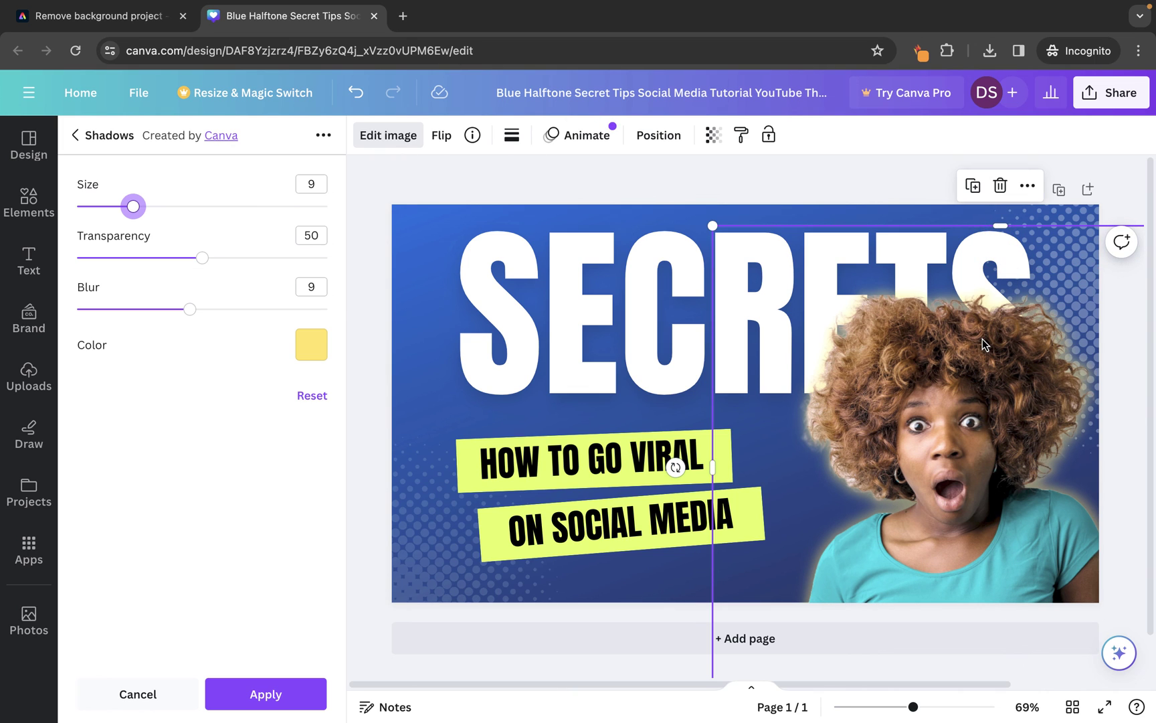
{"action": "left_click", "coordinate": [787, 179]}
{"action": "left_click", "coordinate": [717, 172]}
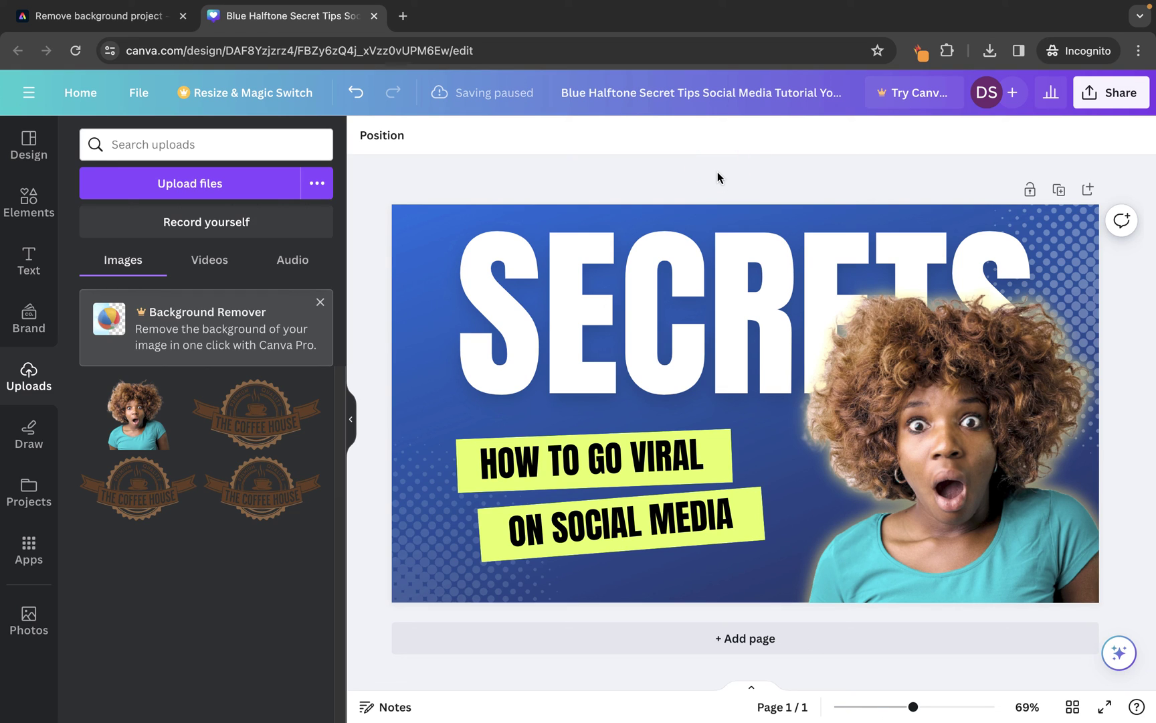
Step: Switch to the Remove background project in Adobe Express
{"action": "left_click", "coordinate": [105, 15]}
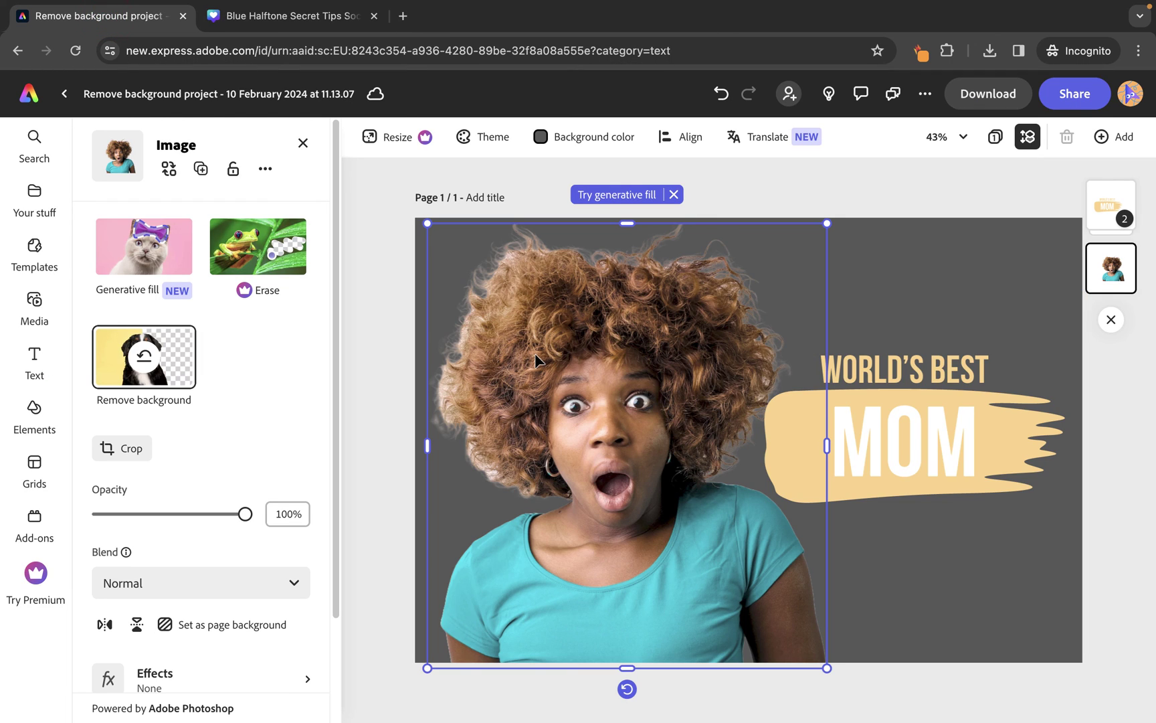